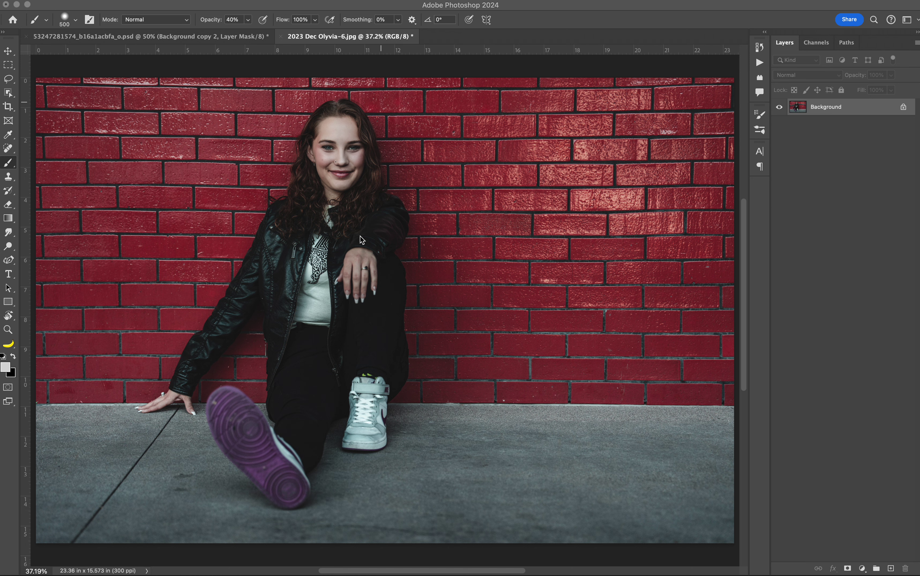
# Duplicate the Background layer onto a new Layer 1 with Cmd+J
pyautogui.click(857, 112)
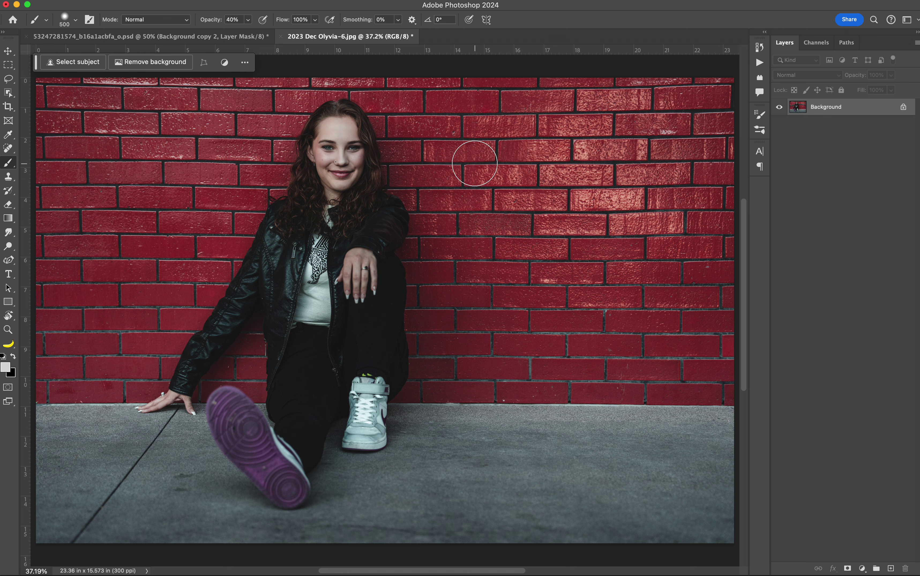
pyautogui.press('super+j')
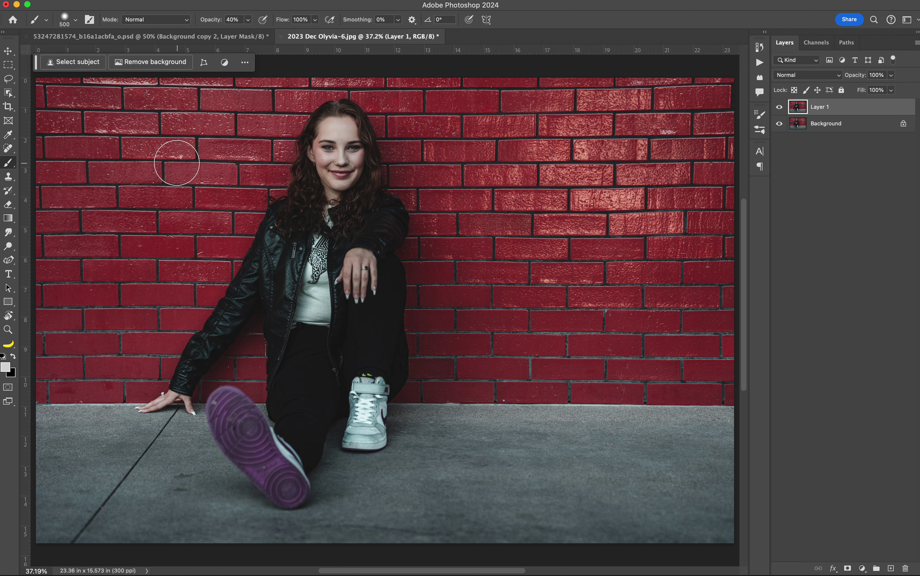
# Choose the Object Selection Tool and run Select Subject to select the seated woman
pyautogui.click(8, 92)
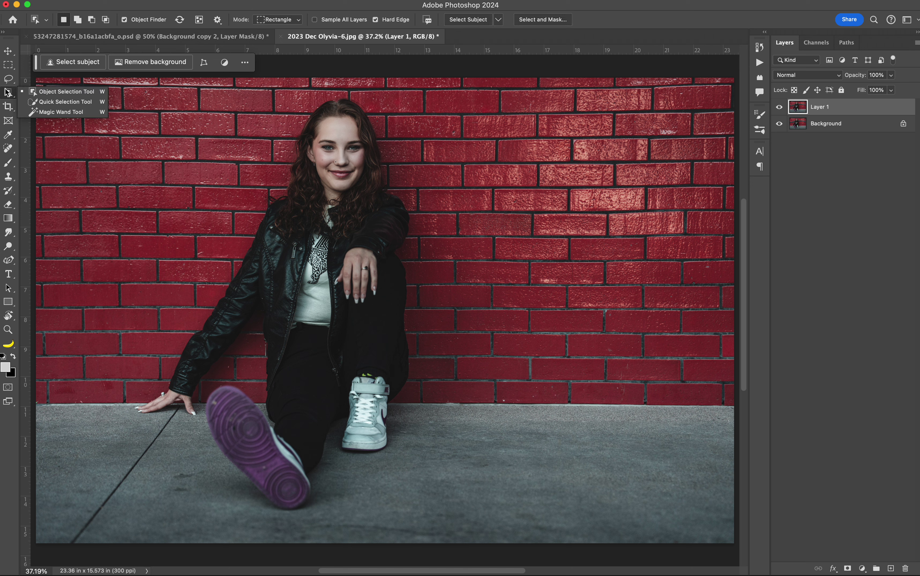
pyautogui.click(45, 93)
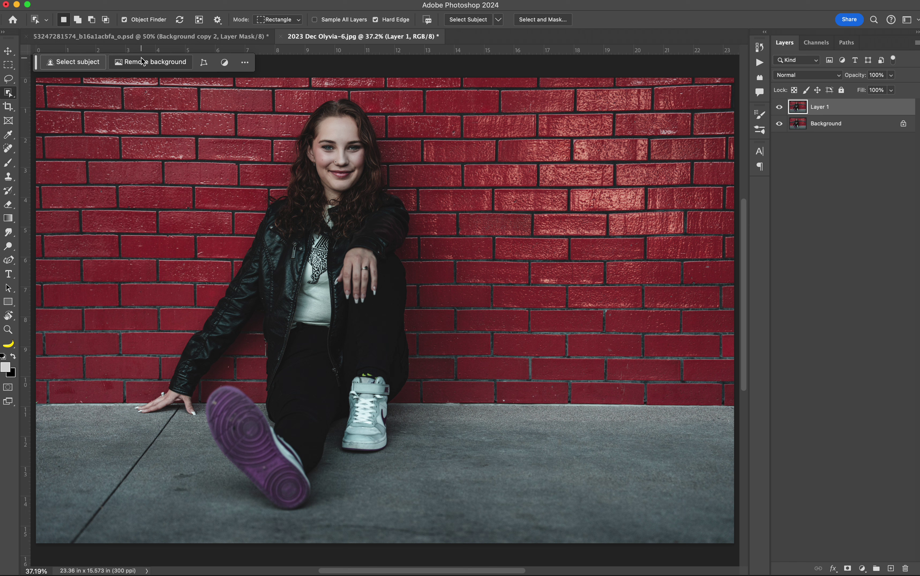
pyautogui.moveTo(41, 63)
pyautogui.mouseDown()
pyautogui.moveTo(96, 160)
pyautogui.moveTo(42, 66)
pyautogui.mouseUp()
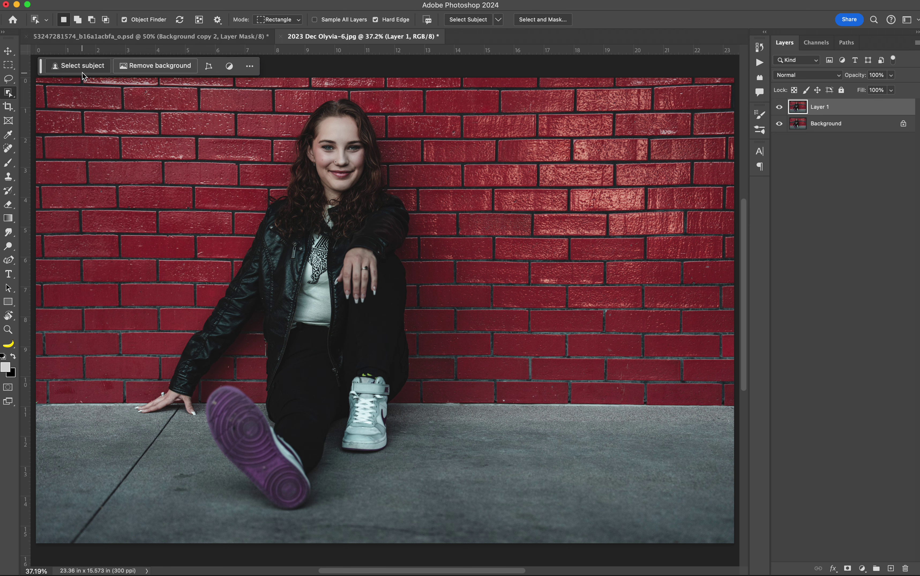
pyautogui.click(472, 21)
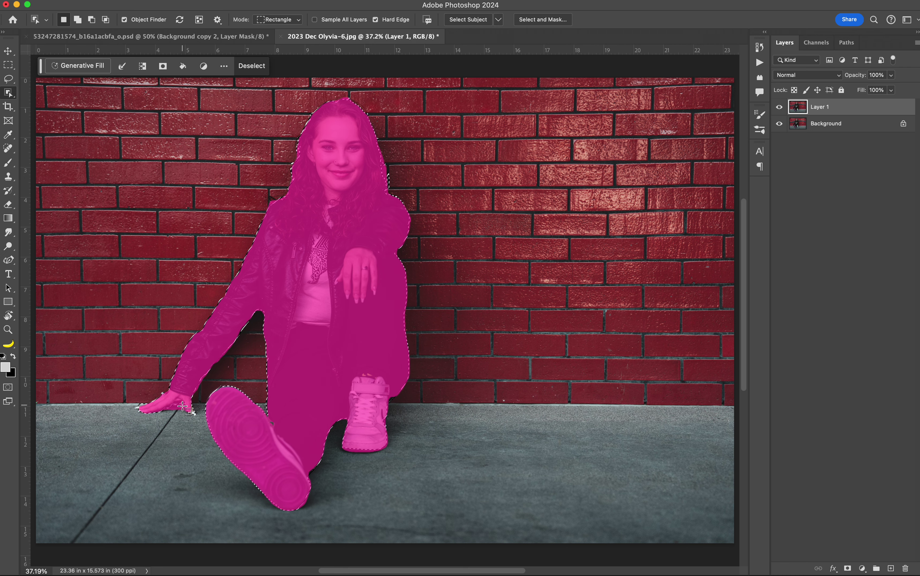
# Switch to the Lasso tool and zoom in on her hand on the pavement
pyautogui.press('z')
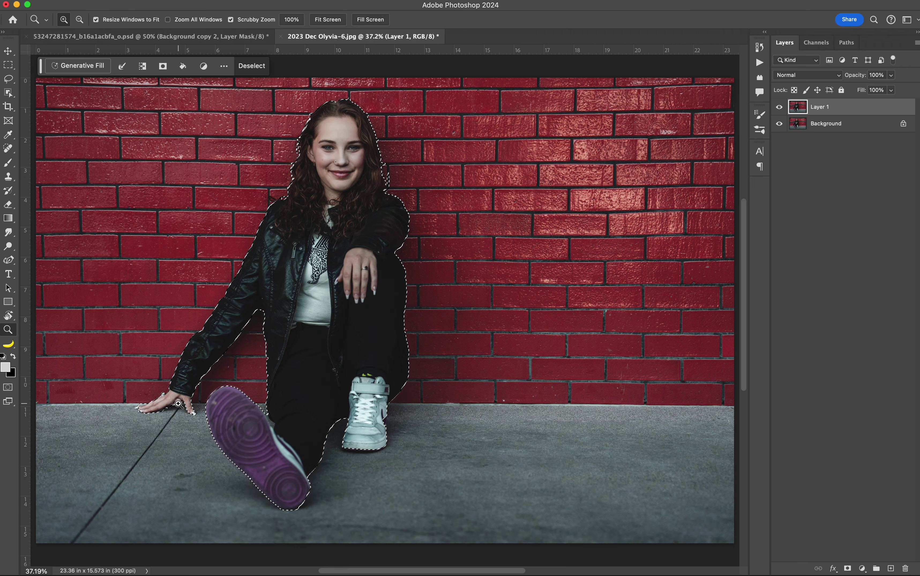
pyautogui.click(9, 80)
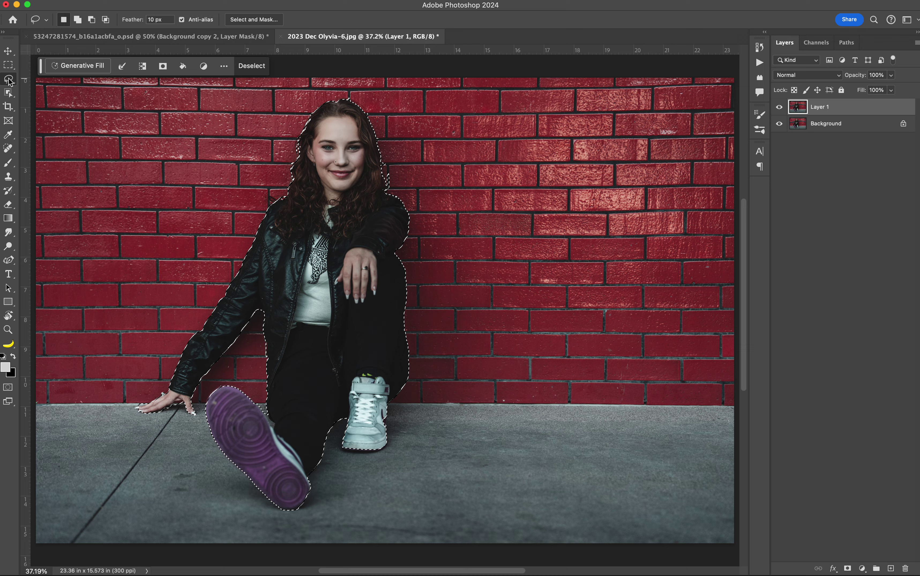
pyautogui.press('z')
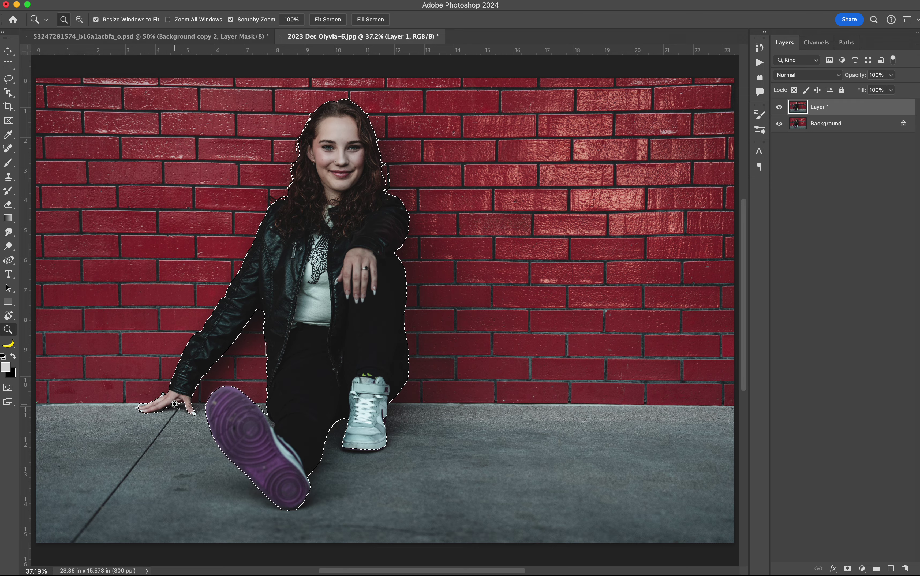
pyautogui.moveTo(174, 402)
pyautogui.mouseDown()
pyautogui.moveTo(302, 426)
pyautogui.moveTo(256, 406)
pyautogui.moveTo(459, 266)
pyautogui.mouseUp()
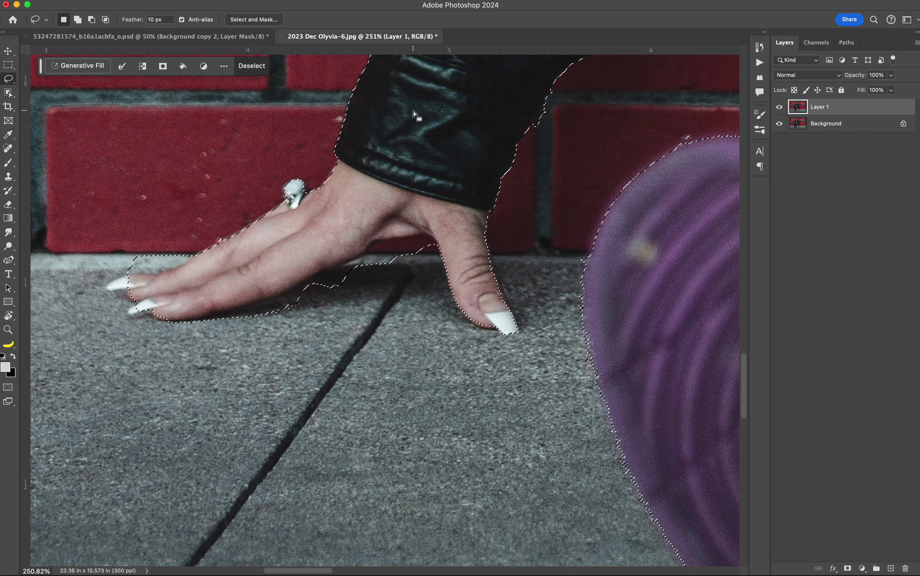
# Trim pavement along the fingers' lower and upper edges and add the fingernails to the selection
pyautogui.press('shift')
pyautogui.press('alt')
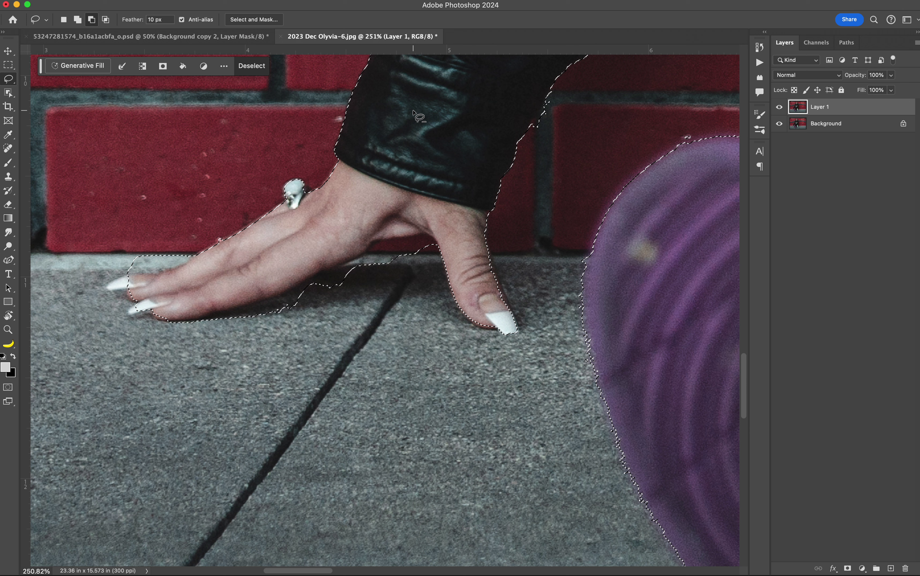
pyautogui.press('shift')
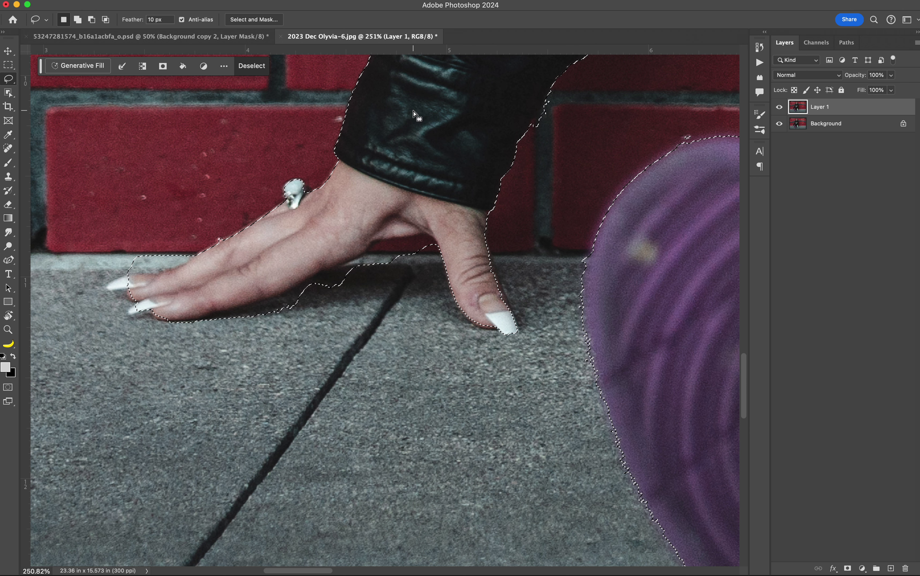
pyautogui.press('alt')
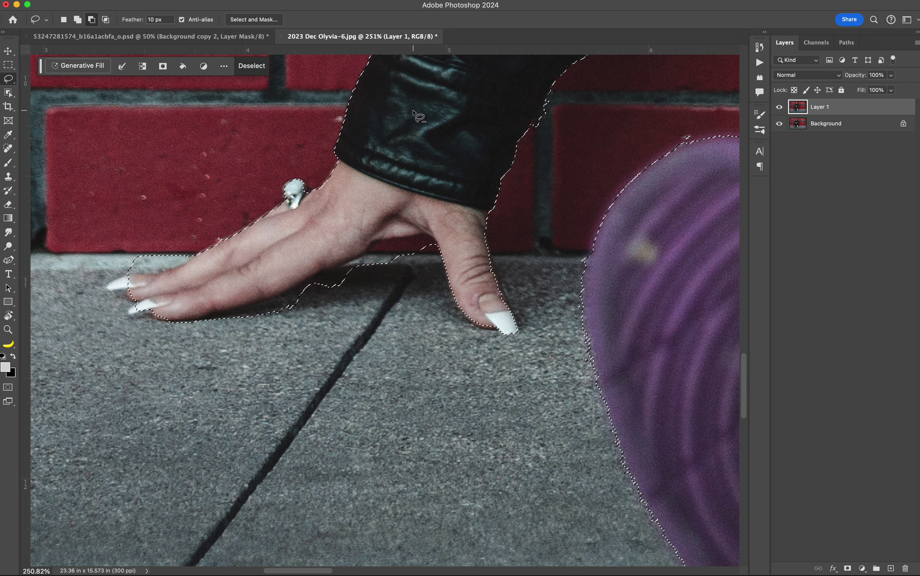
pyautogui.press('alt')
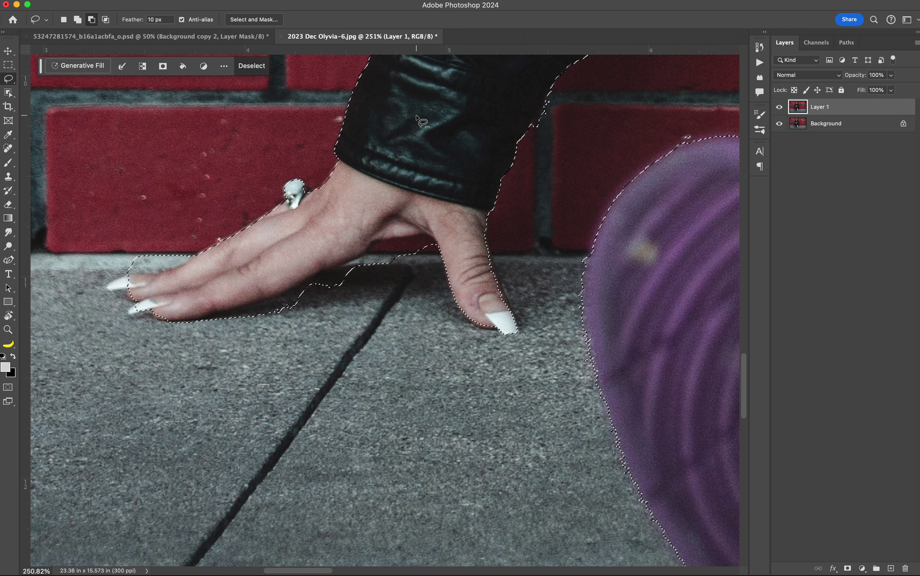
pyautogui.press('shift')
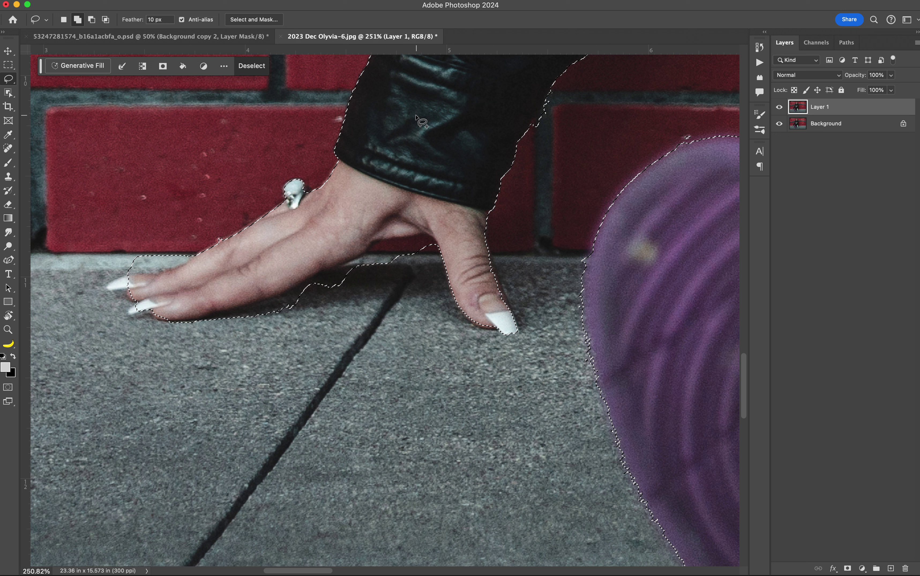
pyautogui.press('alt')
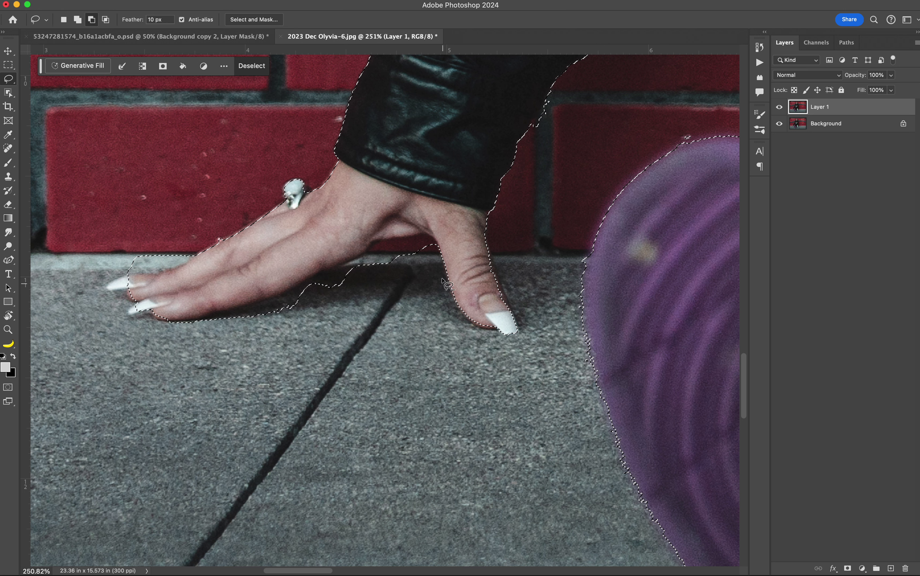
pyautogui.moveTo(443, 271)
pyautogui.mouseDown()
pyautogui.moveTo(426, 235)
pyautogui.moveTo(386, 238)
pyautogui.moveTo(288, 289)
pyautogui.mouseUp()
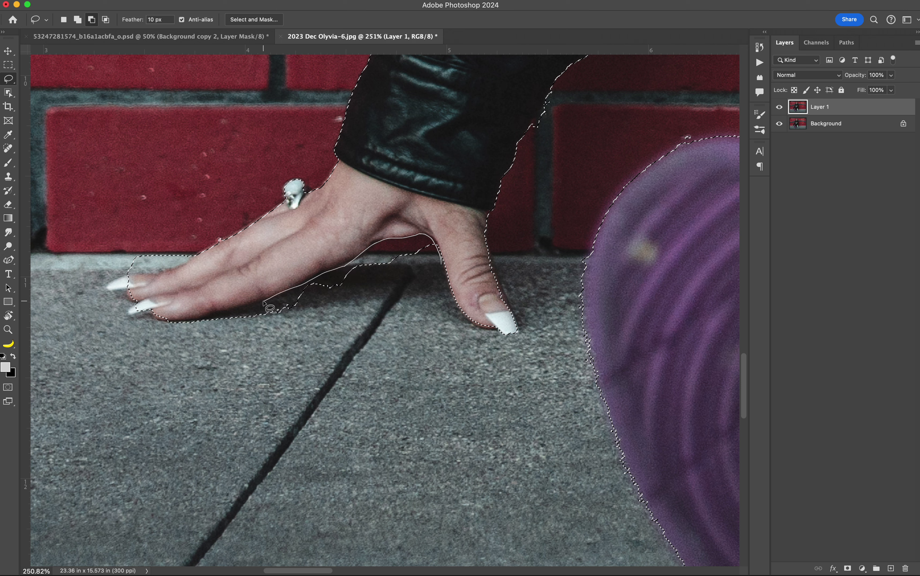
pyautogui.moveTo(204, 339); pyautogui.dragTo(206, 327)
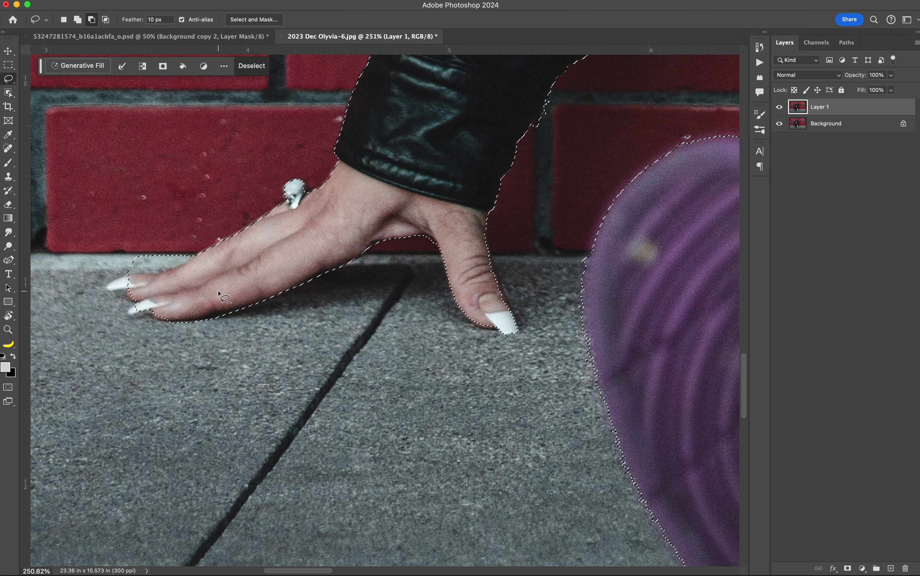
pyautogui.moveTo(204, 243); pyautogui.dragTo(206, 242)
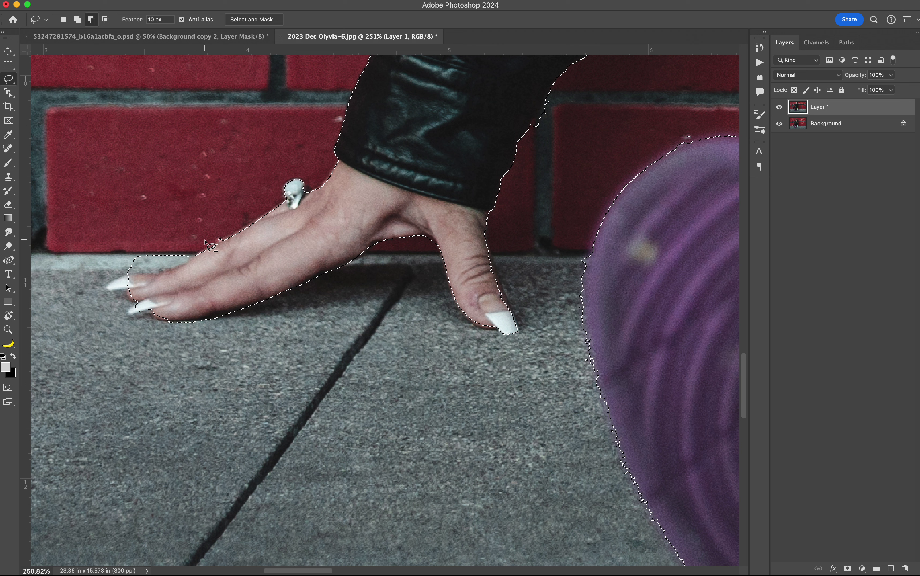
pyautogui.moveTo(131, 280); pyautogui.dragTo(131, 279)
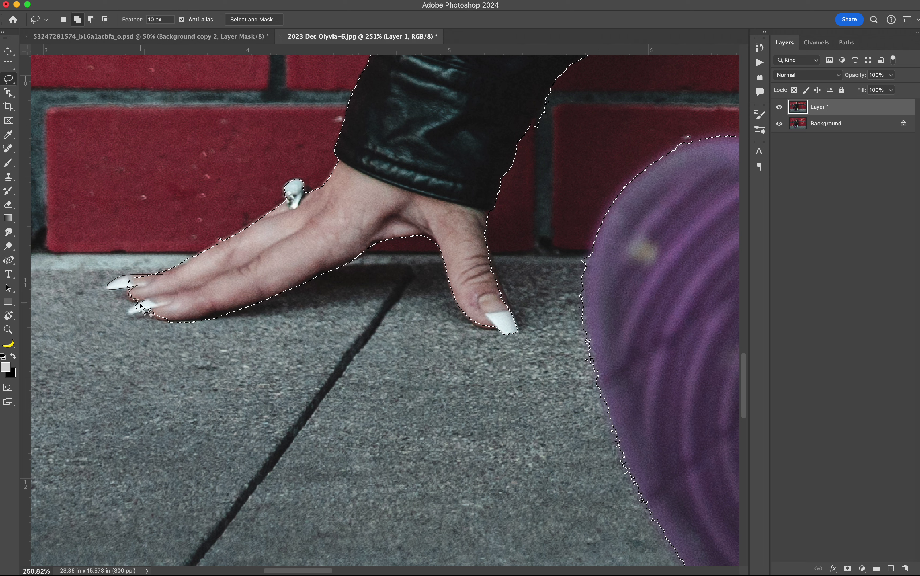
pyautogui.moveTo(152, 304); pyautogui.dragTo(155, 303)
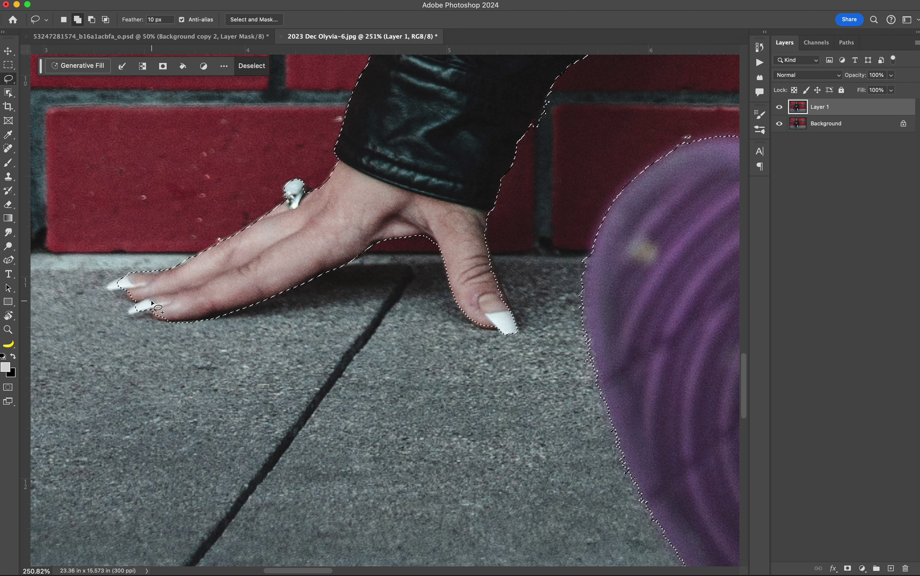
# Set the lasso feather to 1 and add the left fingernail tip to the selection
pyautogui.click(167, 20)
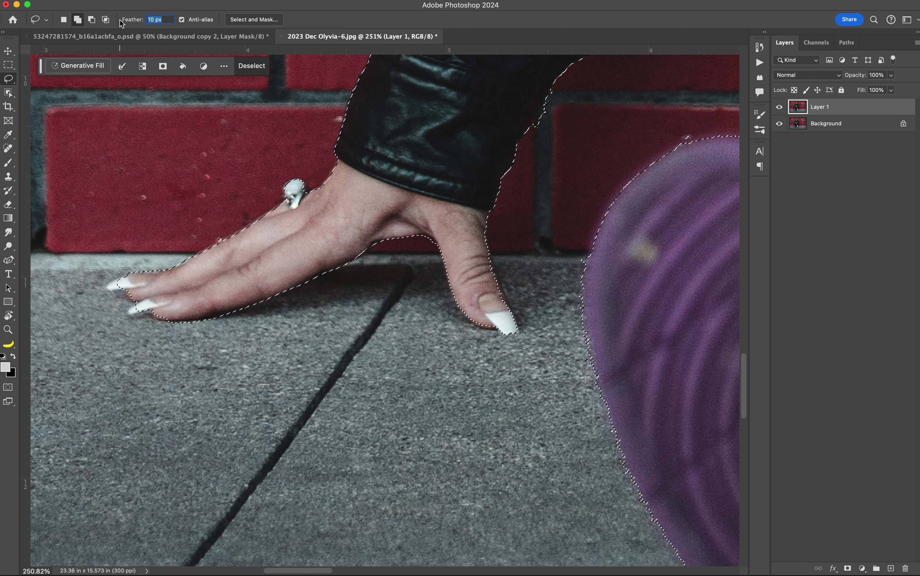
pyautogui.write('1')
pyautogui.click(64, 19)
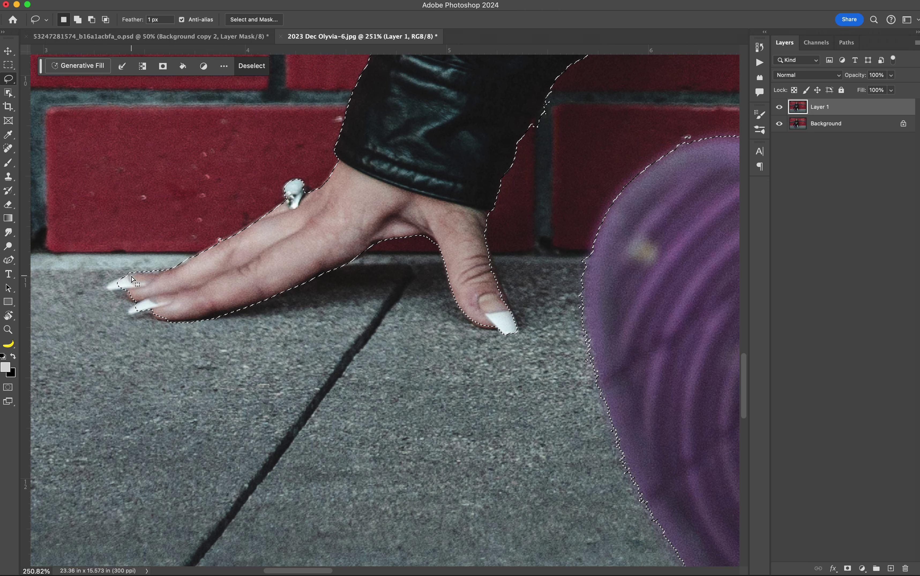
pyautogui.press('alt')
pyautogui.press('shift')
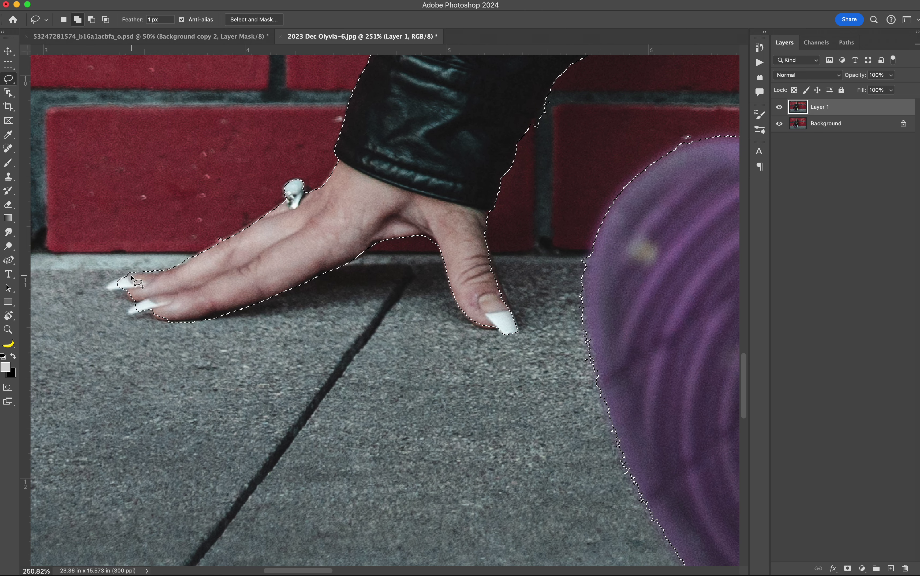
pyautogui.moveTo(136, 288); pyautogui.dragTo(134, 312)
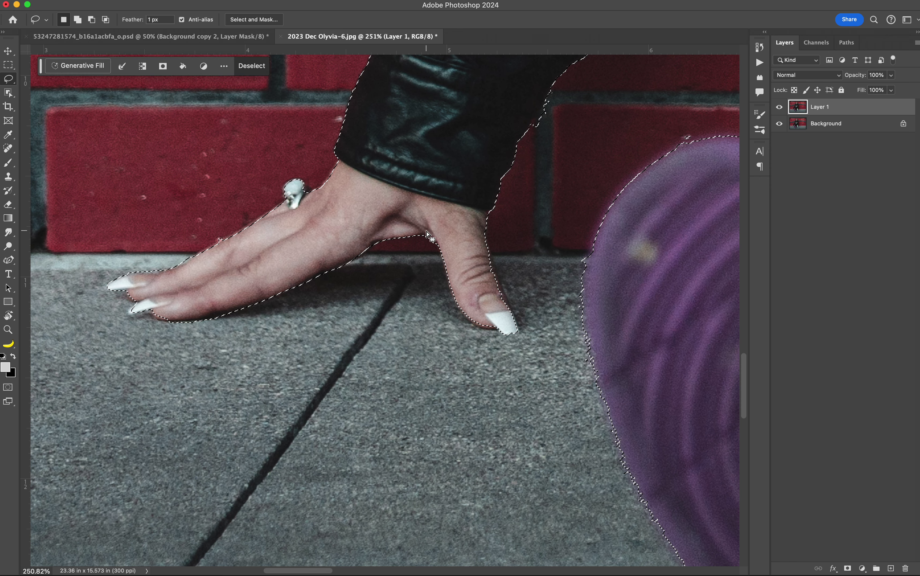
# Trace the brick gap between arm and jacket and subtract it from the selection
pyautogui.scroll(2, 427, 233)
pyautogui.scroll(15, 426, 234)
pyautogui.hscroll(4, 427, 233)
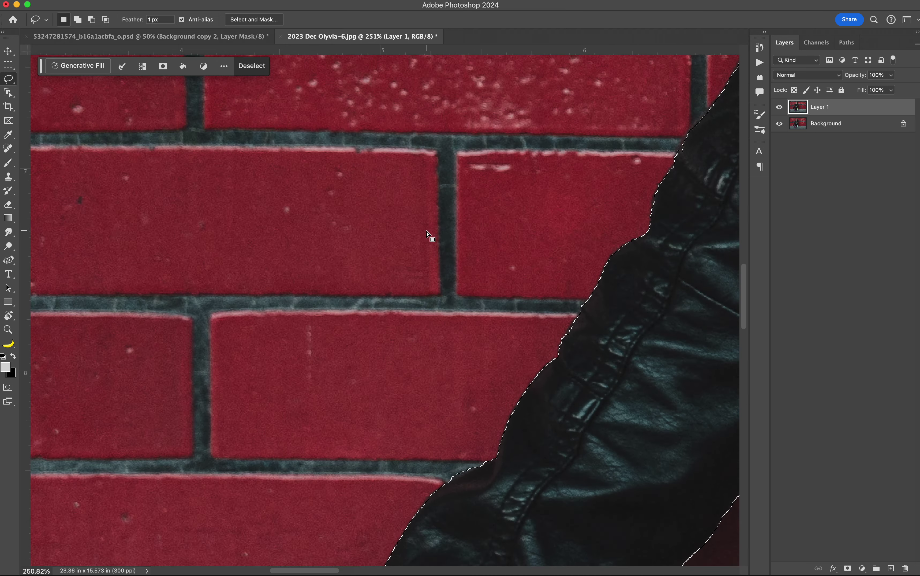
pyautogui.scroll(-15, 426, 234)
pyautogui.hscroll(10, 427, 233)
pyautogui.scroll(8, 426, 233)
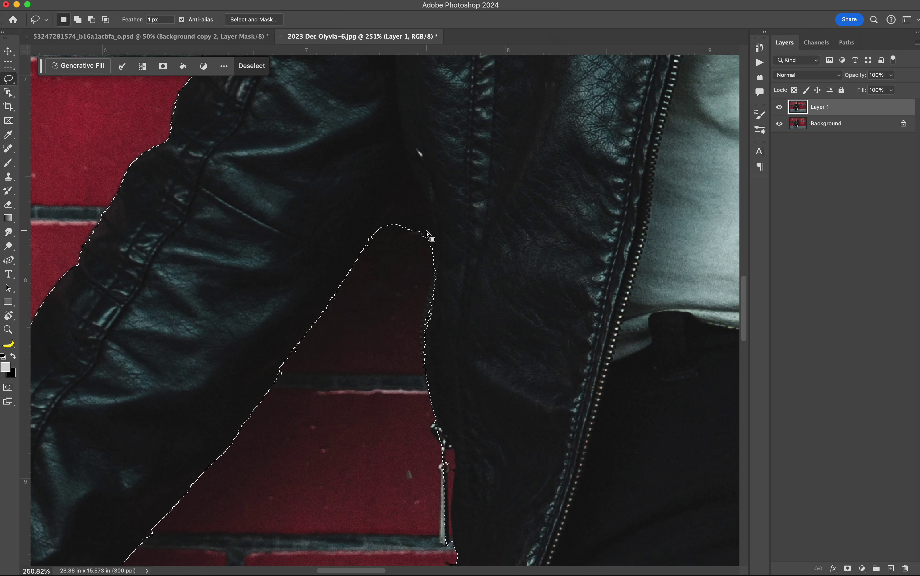
pyautogui.moveTo(415, 293)
pyautogui.keyDown('shift'); pyautogui.mouseDown()
pyautogui.moveTo(425, 268)
pyautogui.moveTo(404, 208)
pyautogui.moveTo(370, 261)
pyautogui.mouseUp(); pyautogui.keyUp('shift')
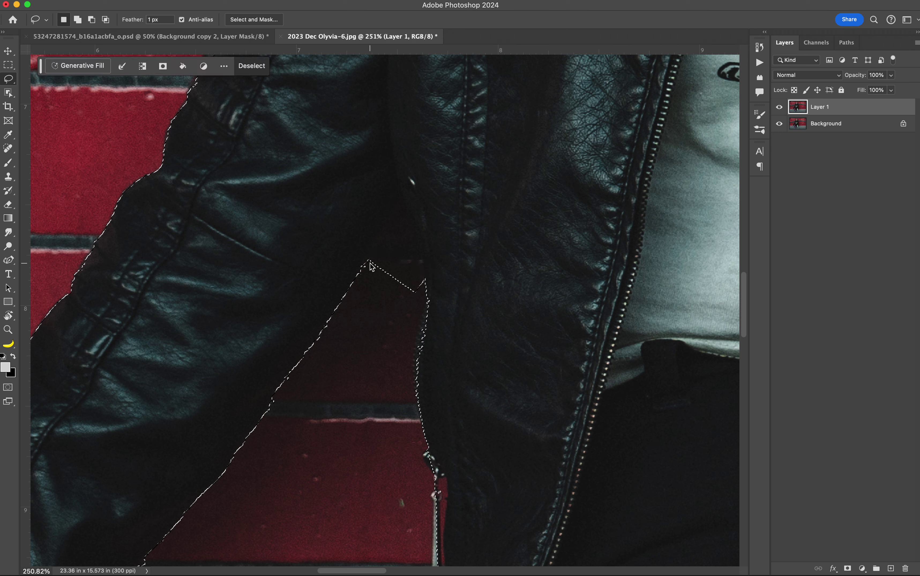
pyautogui.moveTo(408, 308)
pyautogui.mouseDown()
pyautogui.moveTo(368, 274)
pyautogui.moveTo(399, 203)
pyautogui.moveTo(421, 266)
pyautogui.moveTo(422, 292)
pyautogui.moveTo(405, 341)
pyautogui.mouseUp()
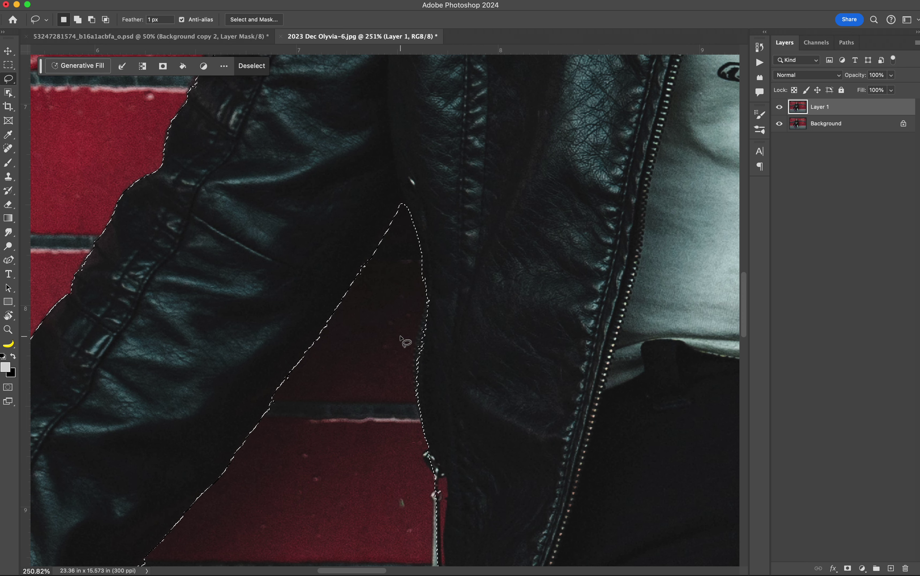
pyautogui.scroll(-10, 405, 340)
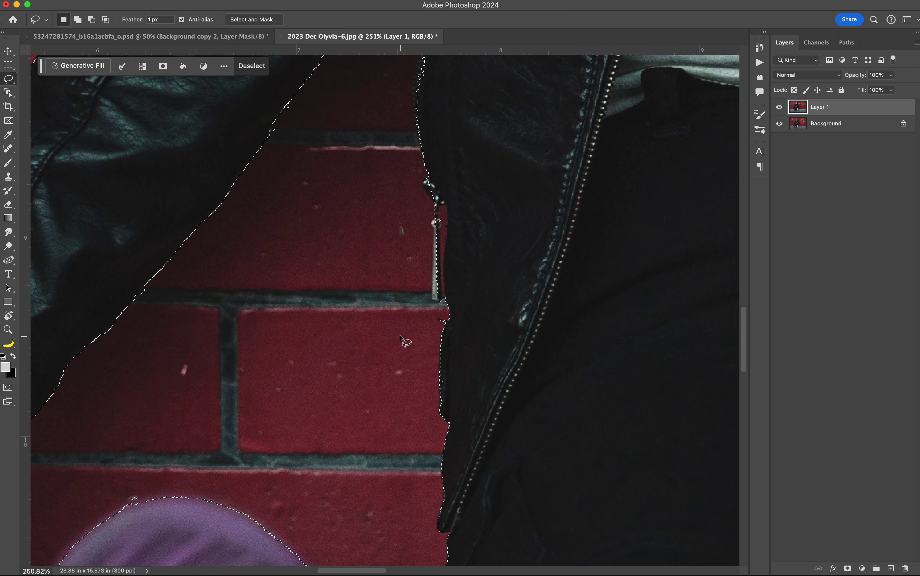
pyautogui.moveTo(441, 316)
pyautogui.keyDown('alt'); pyautogui.mouseDown()
pyautogui.moveTo(447, 233)
pyautogui.moveTo(425, 203)
pyautogui.mouseUp(); pyautogui.keyUp('alt')
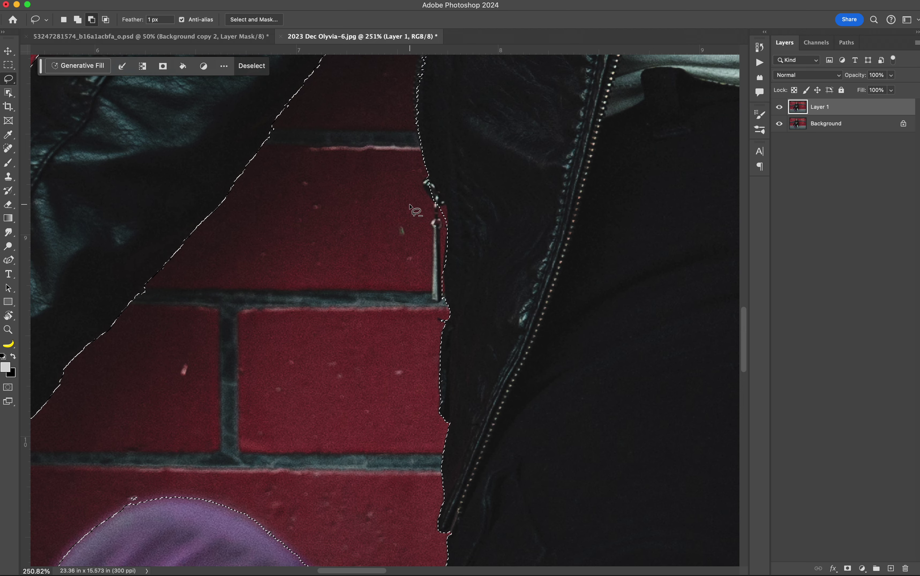
# Refine the selection along the purple sole, trimming floor and adding its missing edge
pyautogui.scroll(-14, 413, 209)
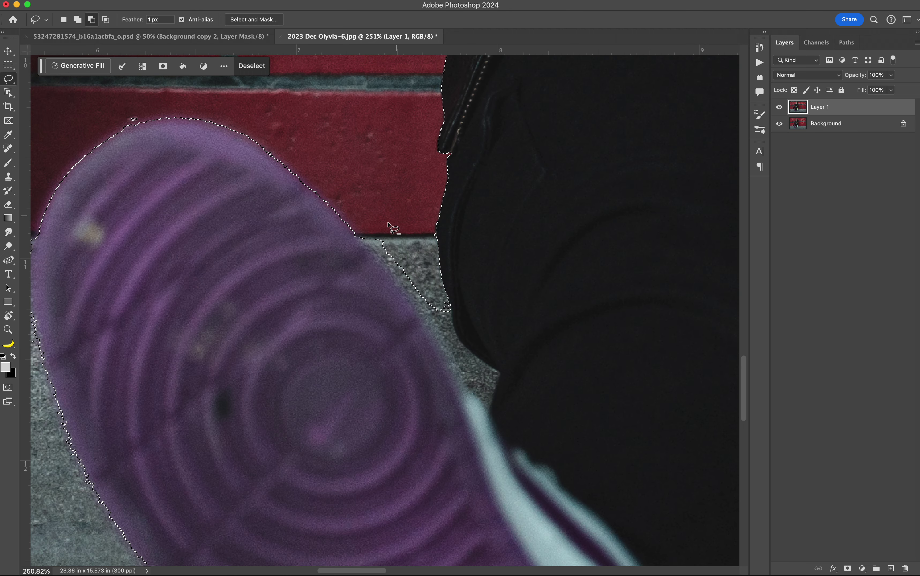
pyautogui.moveTo(363, 225)
pyautogui.mouseDown()
pyautogui.moveTo(487, 412)
pyautogui.moveTo(502, 372)
pyautogui.moveTo(469, 349)
pyautogui.moveTo(422, 244)
pyautogui.mouseUp()
pyautogui.moveTo(377, 211)
pyautogui.mouseDown()
pyautogui.moveTo(359, 226)
pyautogui.moveTo(453, 359)
pyautogui.moveTo(432, 304)
pyautogui.mouseUp()
pyautogui.scroll(-15, 432, 305)
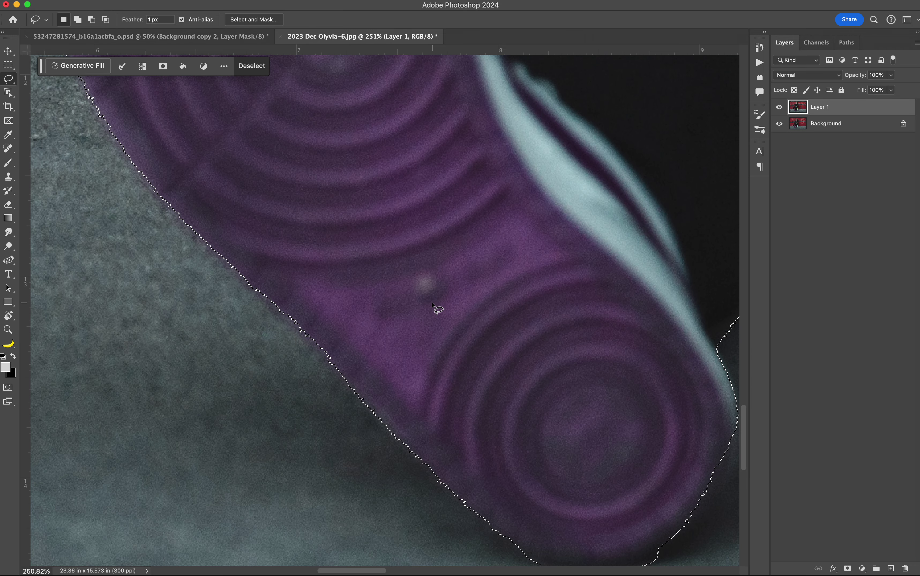
pyautogui.hscroll(5, 434, 308)
pyautogui.scroll(1, 435, 308)
pyautogui.press('alt')
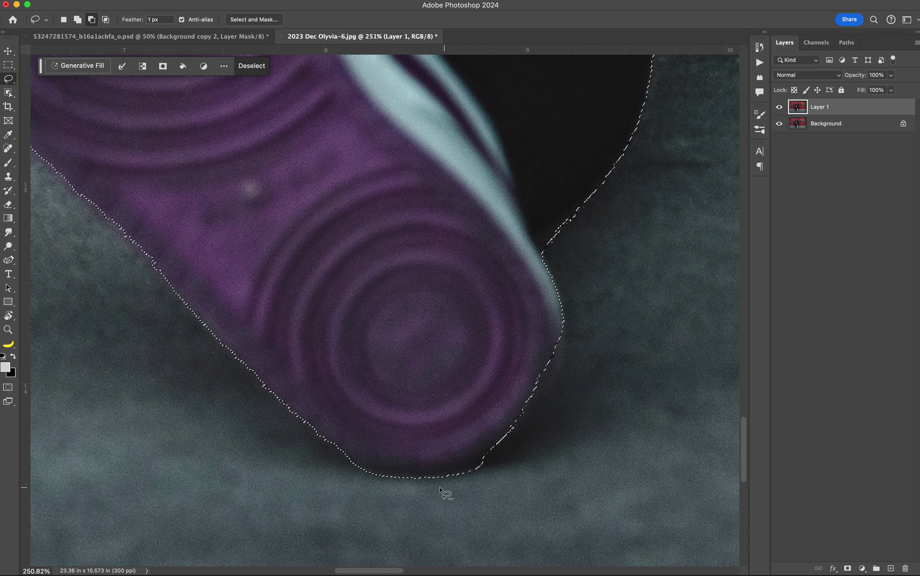
pyautogui.press('shift')
pyautogui.moveTo(438, 474)
pyautogui.mouseDown()
pyautogui.moveTo(495, 463)
pyautogui.moveTo(546, 383)
pyautogui.moveTo(538, 347)
pyautogui.mouseUp()
# Subtract the floor along the shoe and between the leg and sneaker
pyautogui.hscroll(5, 538, 348)
pyautogui.scroll(3, 538, 349)
pyautogui.press('alt')
pyautogui.moveTo(518, 244)
pyautogui.mouseDown()
pyautogui.moveTo(469, 298)
pyautogui.moveTo(490, 339)
pyautogui.mouseUp()
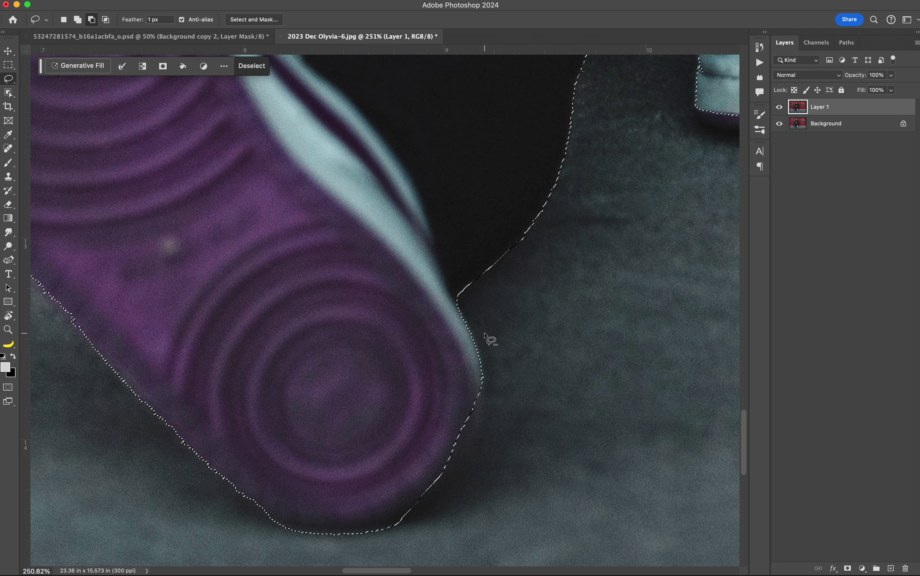
pyautogui.hscroll(5, 490, 339)
pyautogui.scroll(4, 490, 339)
pyautogui.hscroll(5, 489, 339)
pyautogui.scroll(8, 489, 339)
pyautogui.press('alt')
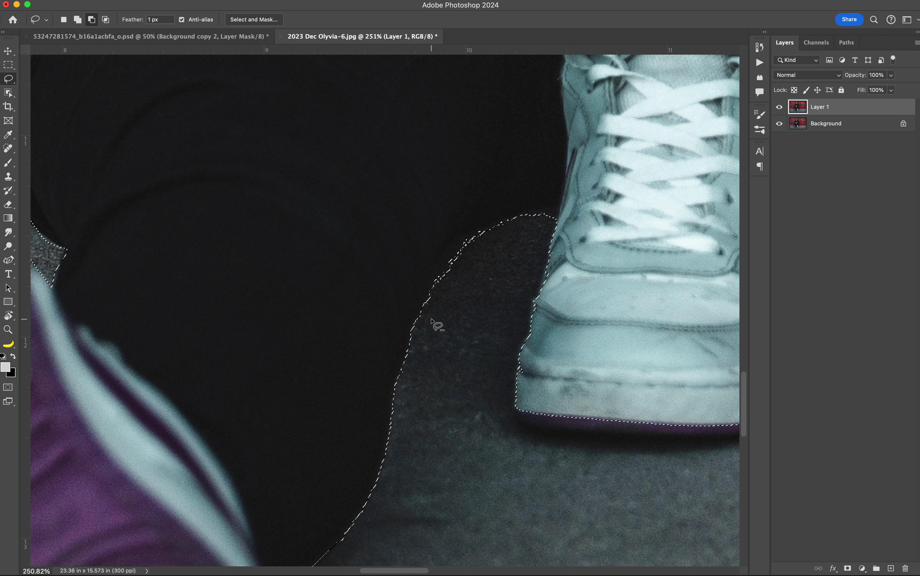
pyautogui.moveTo(431, 319)
pyautogui.mouseDown()
pyautogui.moveTo(450, 250)
pyautogui.moveTo(531, 205)
pyautogui.moveTo(554, 201)
pyautogui.moveTo(542, 250)
pyautogui.moveTo(550, 210)
pyautogui.mouseUp()
# Add the sneaker's right edge and swoosh area back into the selection
pyautogui.scroll(5, 549, 212)
pyautogui.hscroll(2, 549, 213)
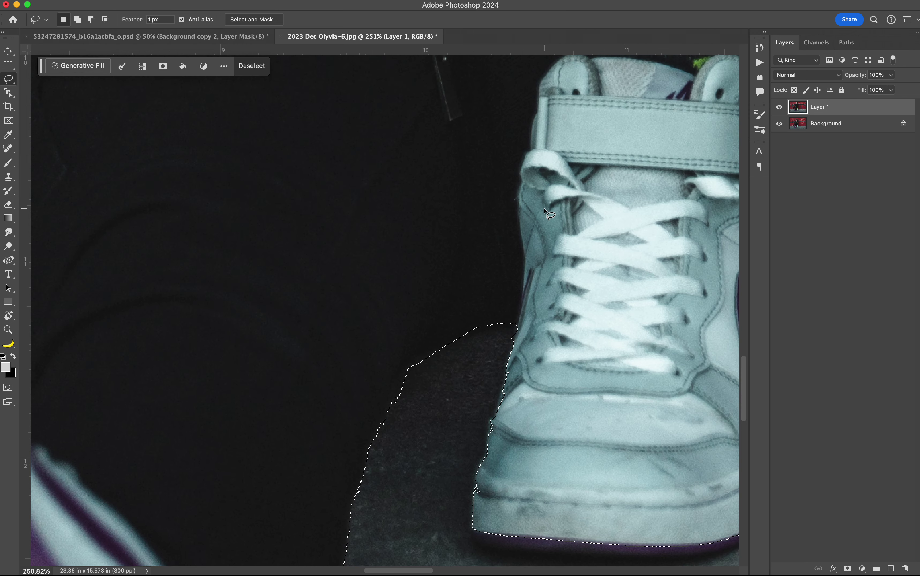
pyautogui.hscroll(5, 549, 213)
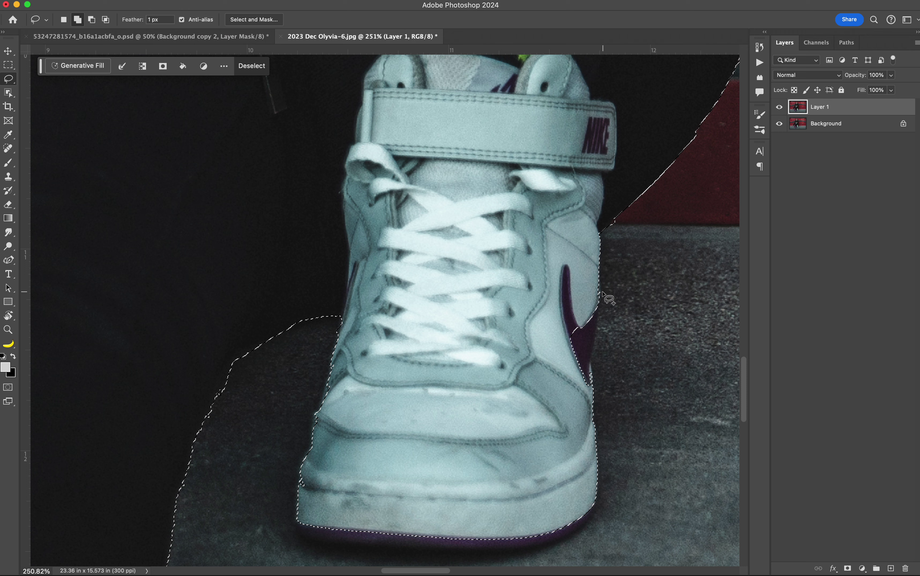
pyautogui.moveTo(596, 282)
pyautogui.mouseDown()
pyautogui.moveTo(592, 388)
pyautogui.moveTo(513, 413)
pyautogui.moveTo(423, 322)
pyautogui.moveTo(454, 287)
pyautogui.mouseUp()
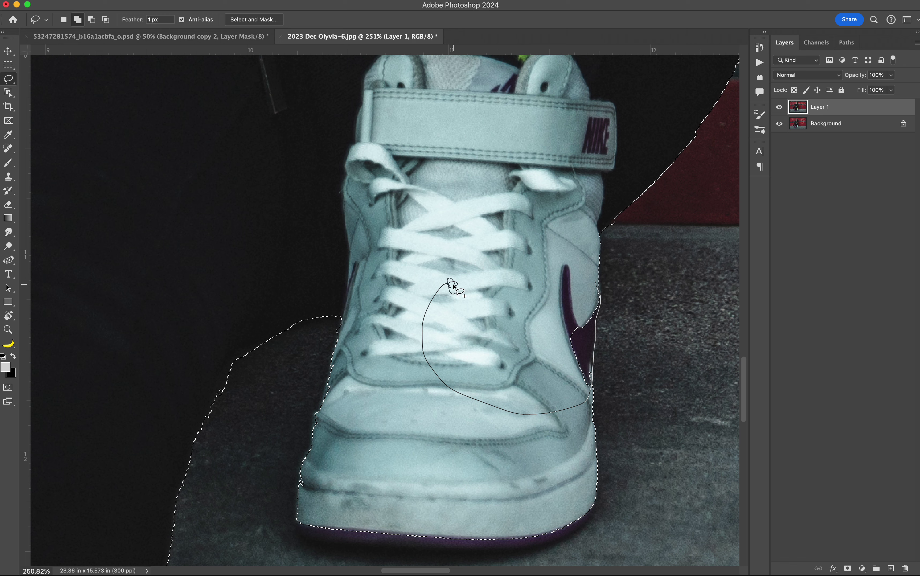
pyautogui.moveTo(454, 287); pyautogui.dragTo(455, 288)
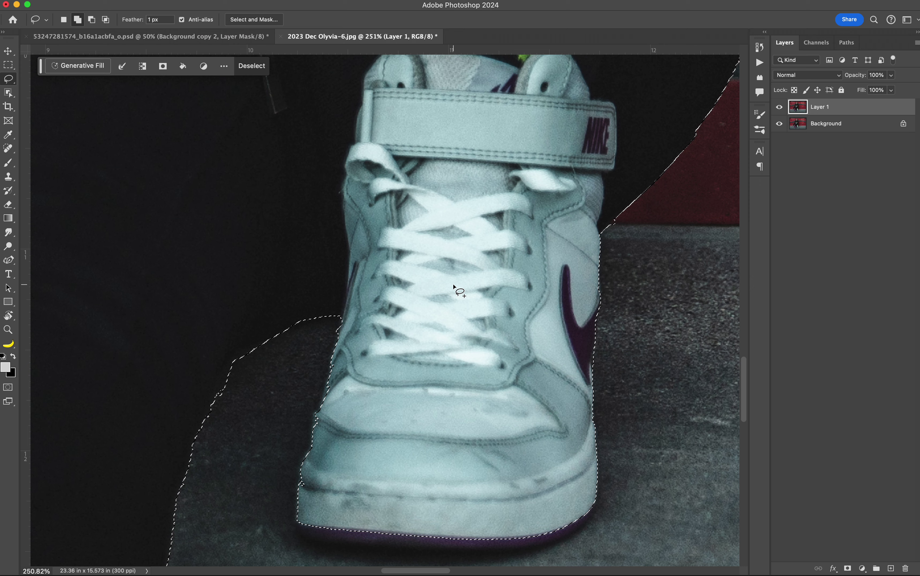
# Subtract the mortar strip and brick beside the shoulder and hair from the selection
pyautogui.scroll(10, 605, 295)
pyautogui.hscroll(7, 605, 295)
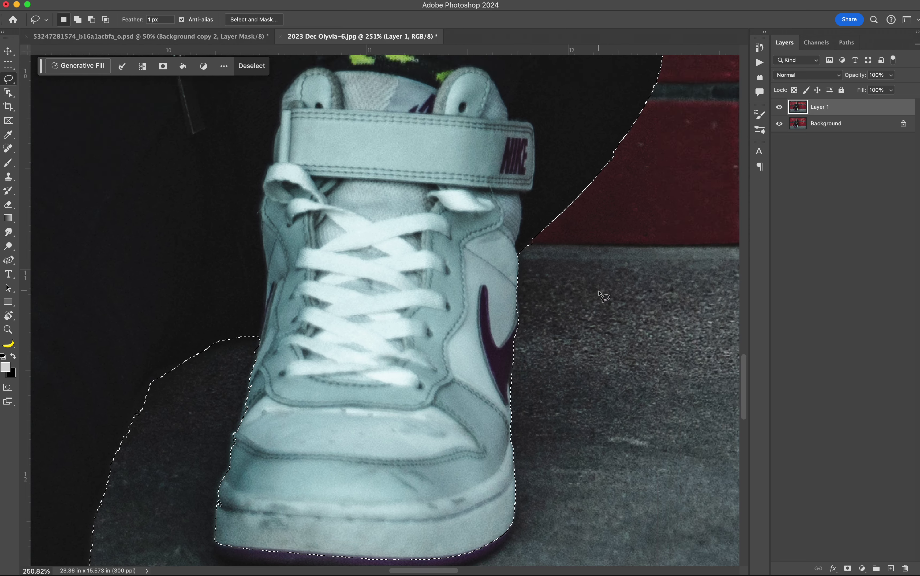
pyautogui.scroll(15, 552, 305)
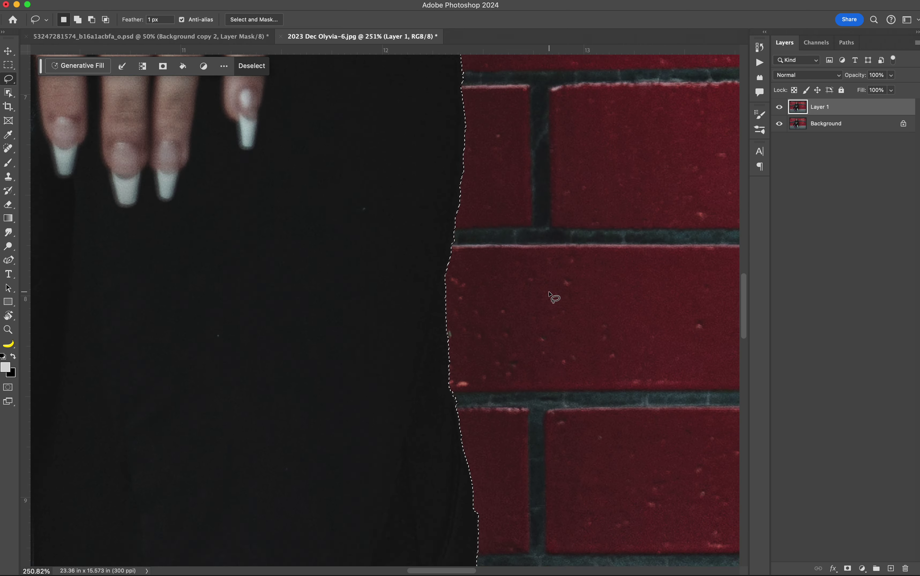
pyautogui.scroll(12, 553, 297)
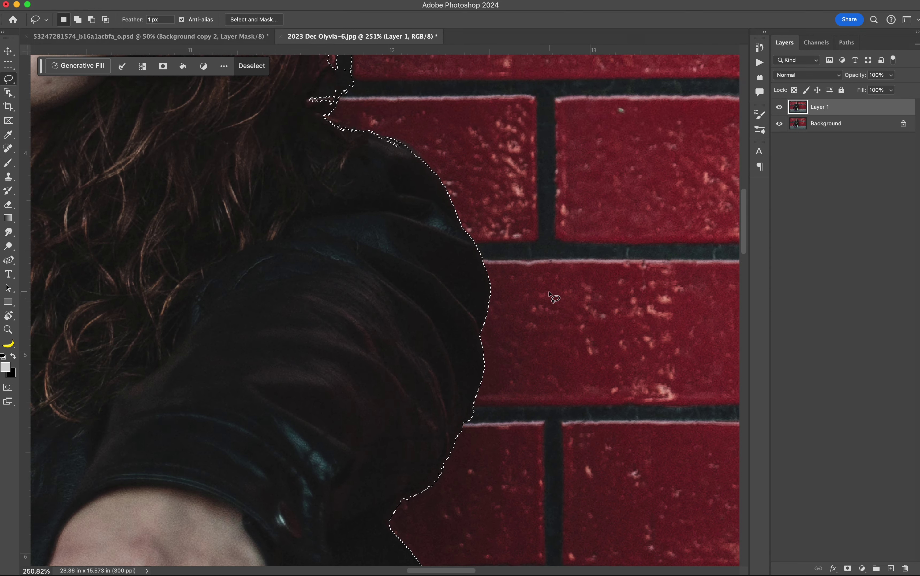
pyautogui.hscroll(-3, 553, 297)
pyautogui.press('alt')
pyautogui.moveTo(470, 263)
pyautogui.mouseDown()
pyautogui.moveTo(472, 255)
pyautogui.moveTo(423, 263)
pyautogui.moveTo(424, 337)
pyautogui.moveTo(439, 397)
pyautogui.moveTo(490, 310)
pyautogui.mouseUp()
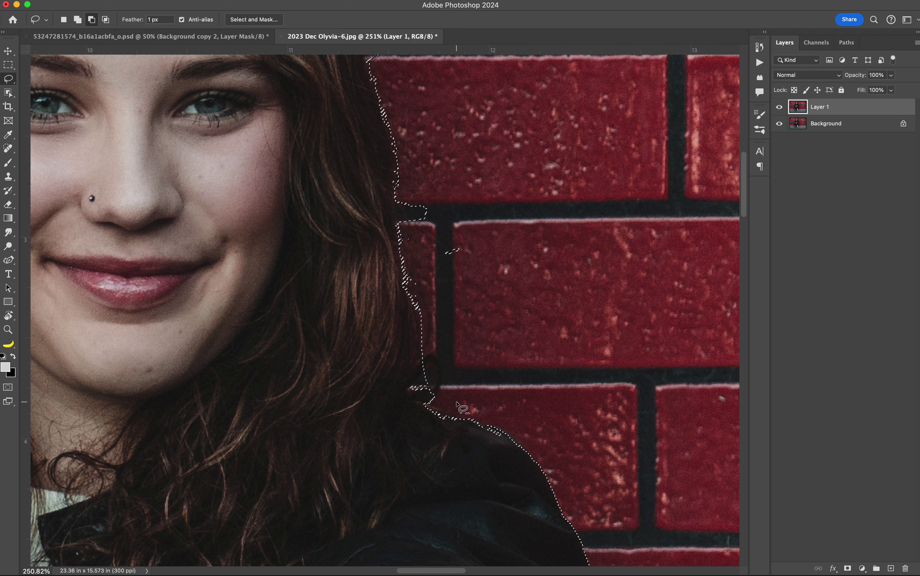
pyautogui.moveTo(457, 402)
pyautogui.mouseDown()
pyautogui.moveTo(414, 395)
pyautogui.moveTo(423, 296)
pyautogui.moveTo(448, 270)
pyautogui.moveTo(396, 204)
pyautogui.moveTo(421, 189)
pyautogui.moveTo(404, 226)
pyautogui.moveTo(444, 271)
pyautogui.moveTo(518, 236)
pyautogui.mouseUp()
# Trim brick along and above the hair edge, then fit the whole photo in view
pyautogui.scroll(6, 520, 235)
pyautogui.scroll(5, 518, 237)
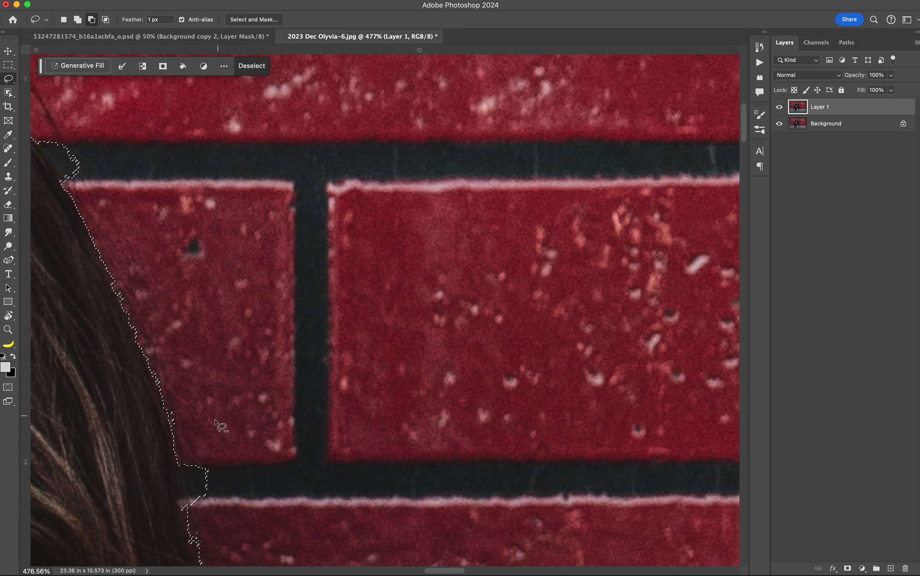
pyautogui.moveTo(204, 429)
pyautogui.mouseDown()
pyautogui.moveTo(182, 501)
pyautogui.moveTo(282, 518)
pyautogui.mouseUp()
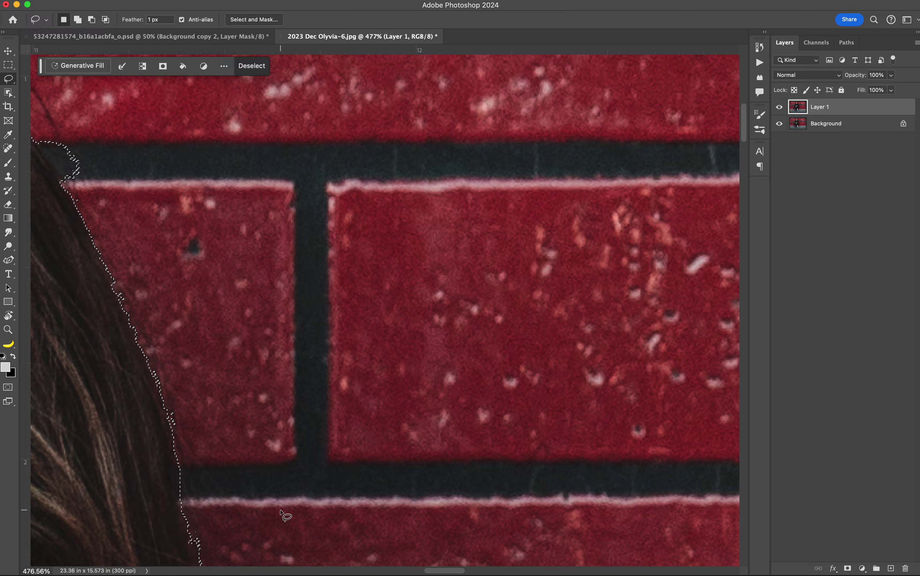
pyautogui.hscroll(-10, 440, 221)
pyautogui.moveTo(411, 209)
pyautogui.mouseDown()
pyautogui.moveTo(362, 176)
pyautogui.moveTo(341, 143)
pyautogui.moveTo(396, 111)
pyautogui.mouseUp()
pyautogui.hscroll(-10, 403, 110)
pyautogui.scroll(8, 402, 109)
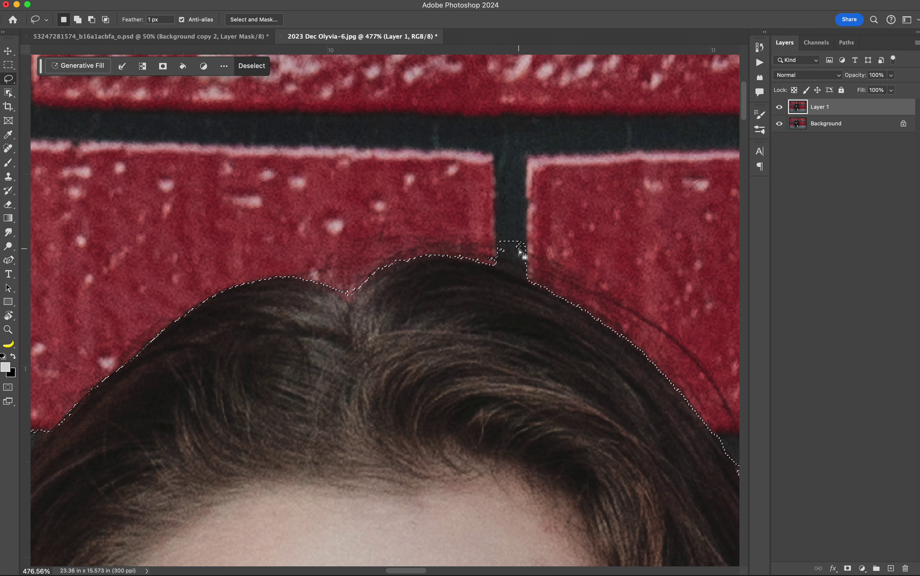
pyautogui.press('super+0')
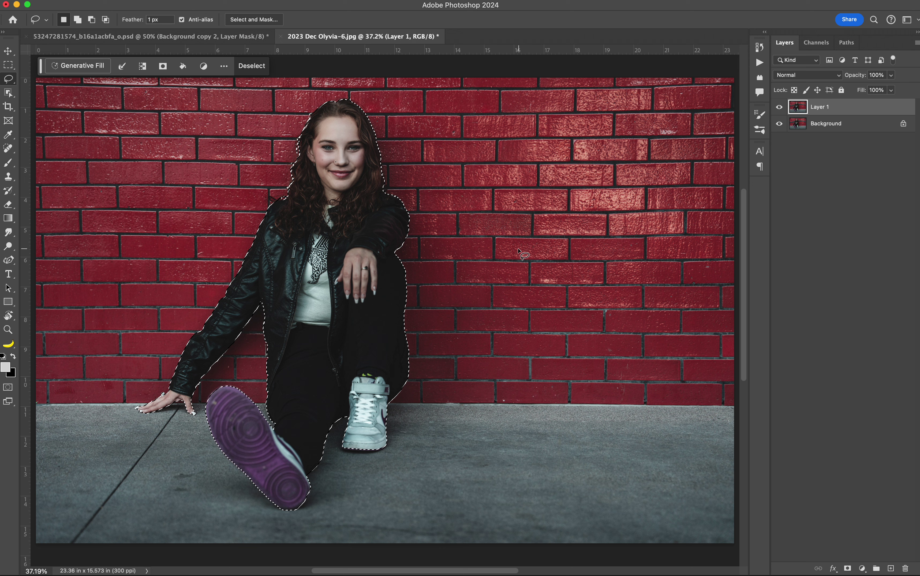
# Copy the subject to Layer 2, hide Background, and load Layer 2's outline on Layer 1
pyautogui.press('super+j')
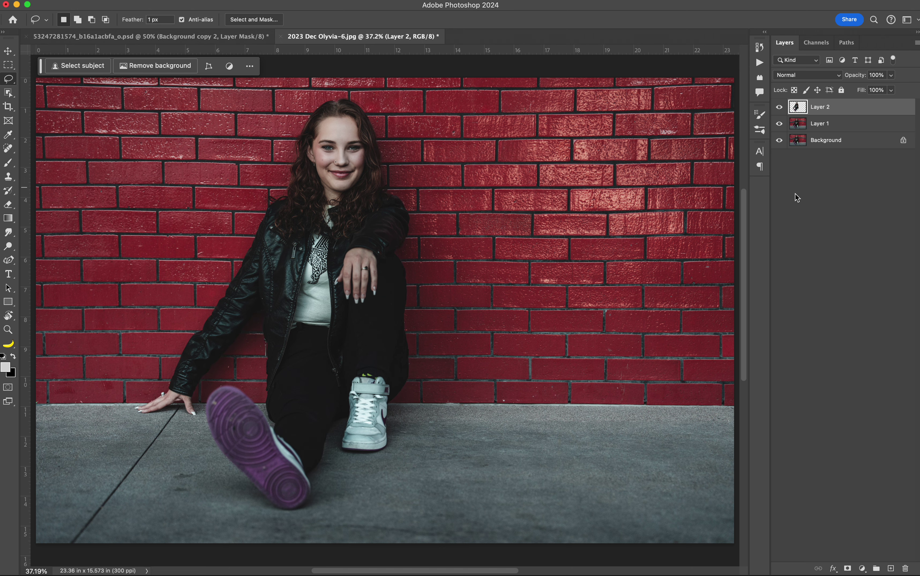
pyautogui.moveTo(780, 124); pyautogui.dragTo(774, 136)
pyautogui.click(858, 123)
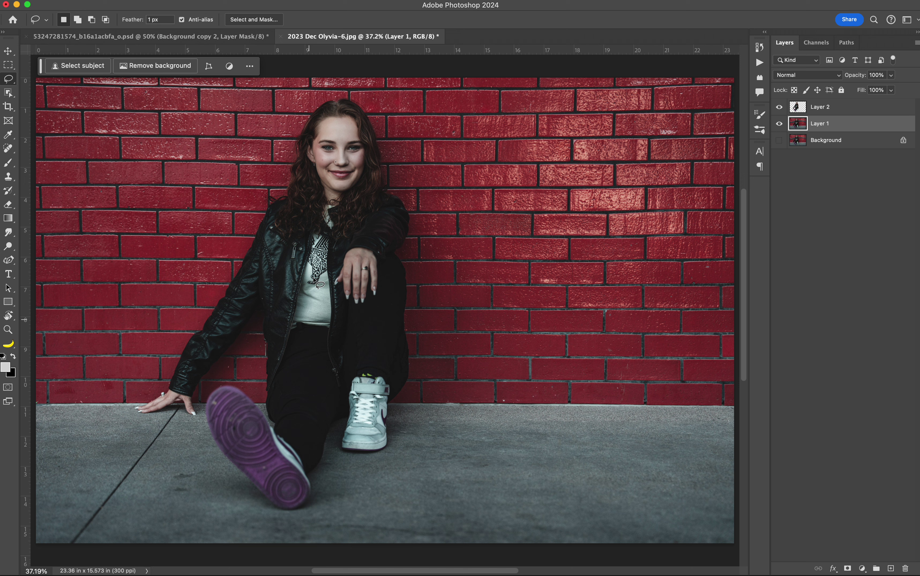
pyautogui.click(779, 107)
pyautogui.keyDown('super'); pyautogui.click(797, 109); pyautogui.keyUp('super')
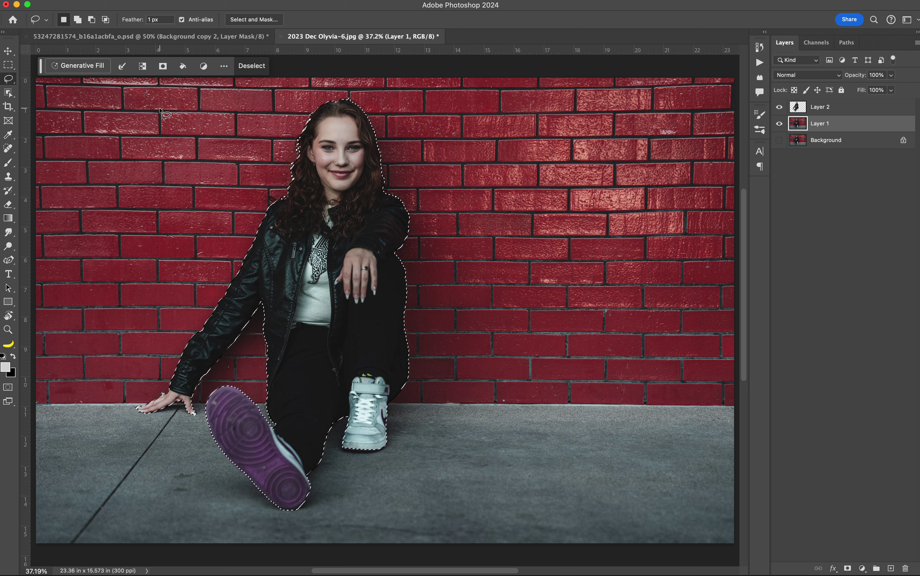
pyautogui.click(123, 66)
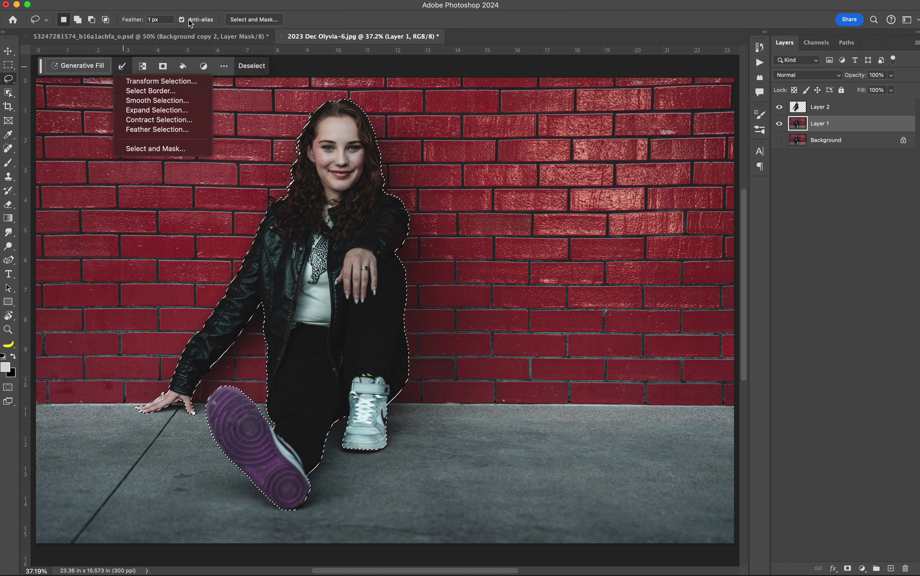
pyautogui.click(199, 11)
pyautogui.click(220, 4)
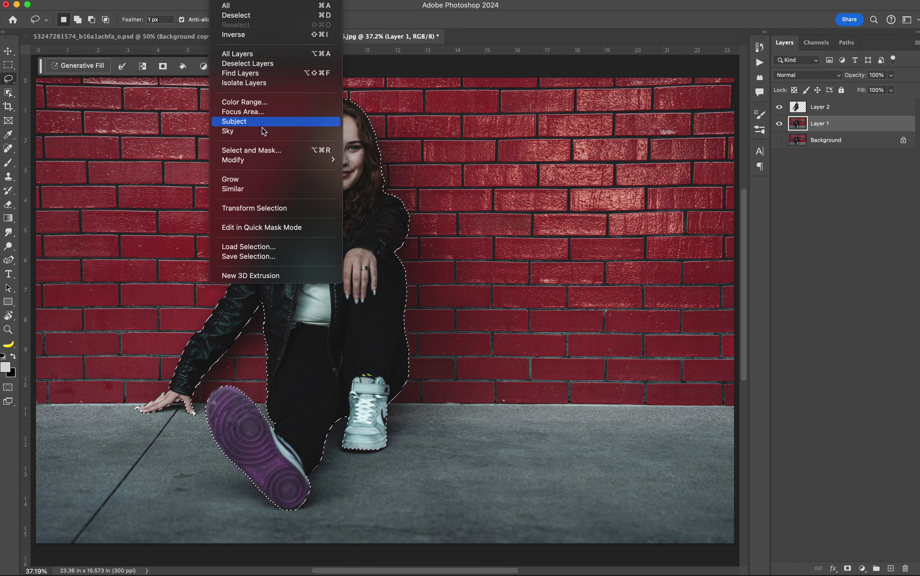
pyautogui.moveTo(242, 161)
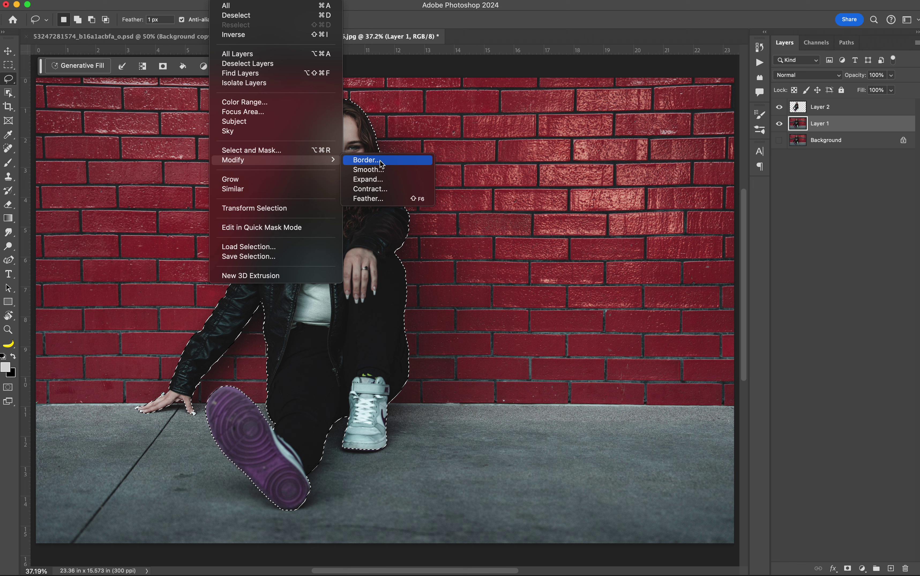
pyautogui.click(380, 180)
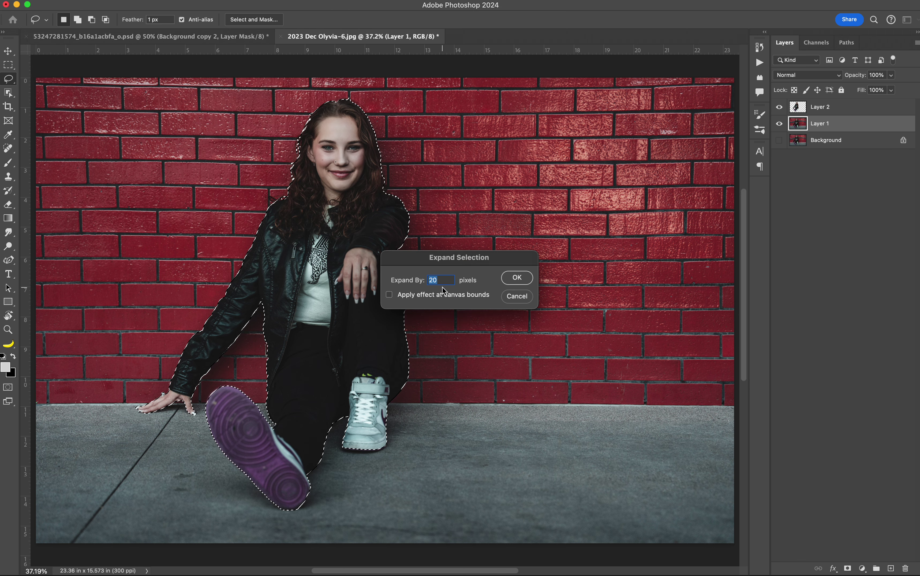
pyautogui.click(514, 281)
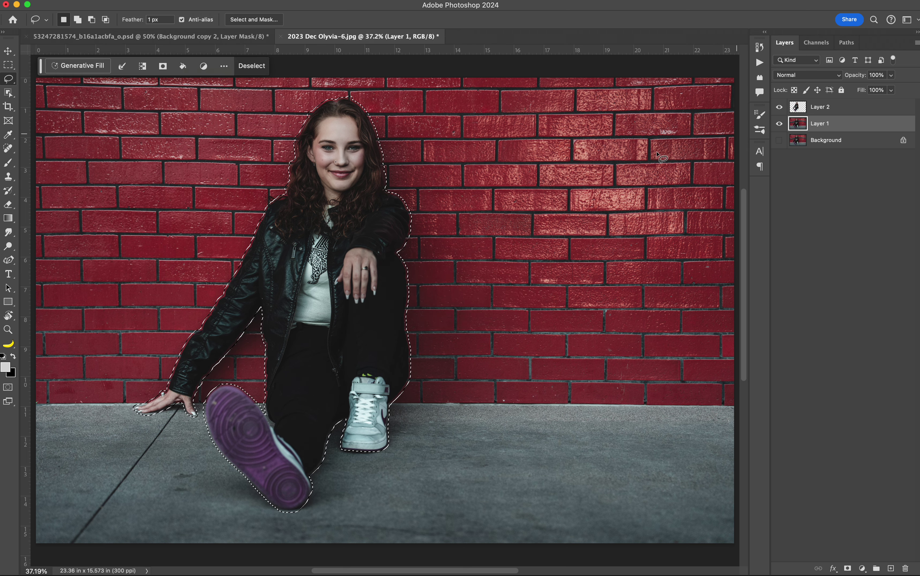
pyautogui.press('z')
pyautogui.moveTo(382, 150); pyautogui.dragTo(407, 206)
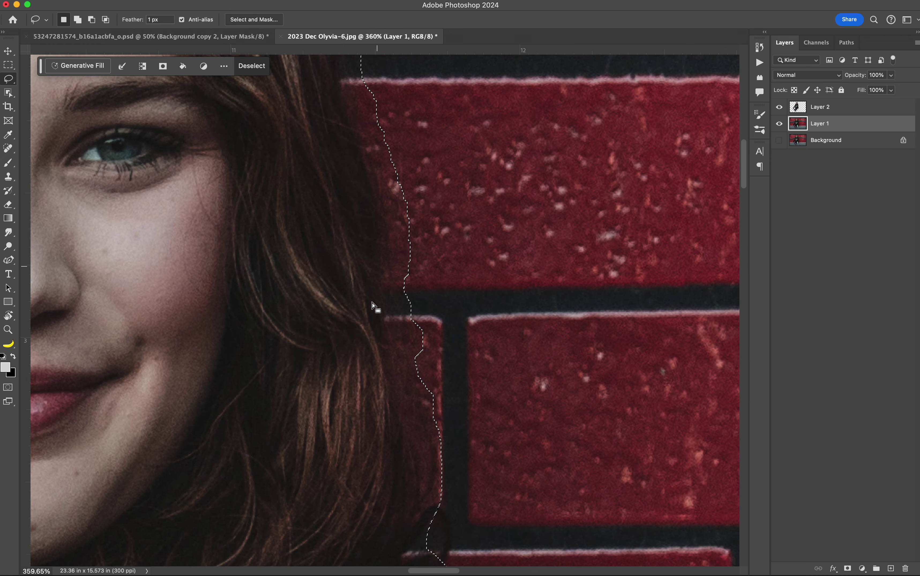
pyautogui.scroll(-10, 409, 417)
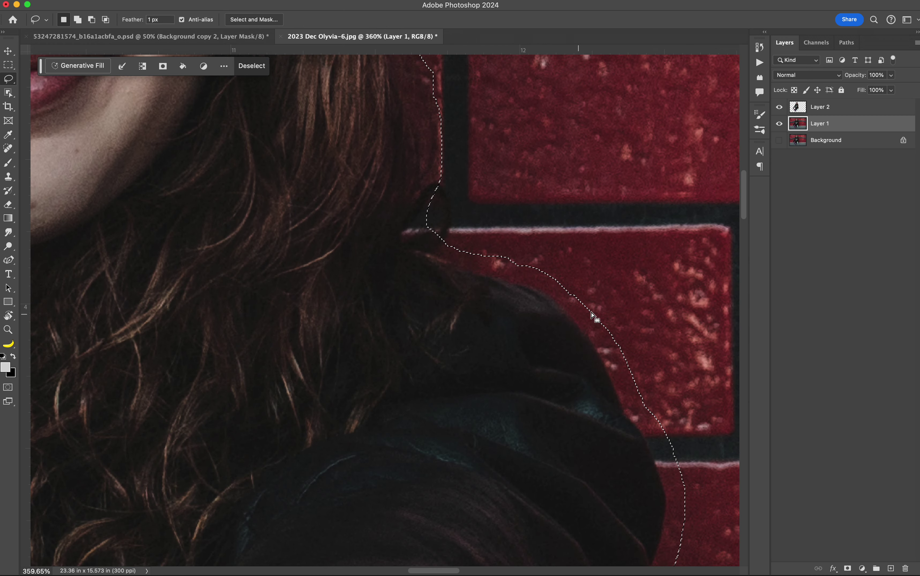
pyautogui.press('super+0')
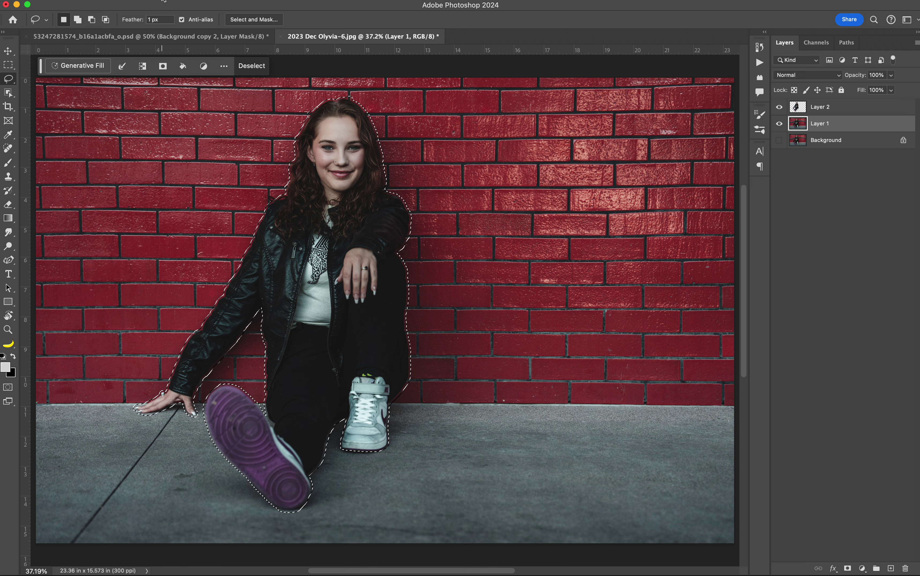
# Content-Aware Fill the selection on Layer 1, replacing the woman with brick and pavement
pyautogui.click(121, 1)
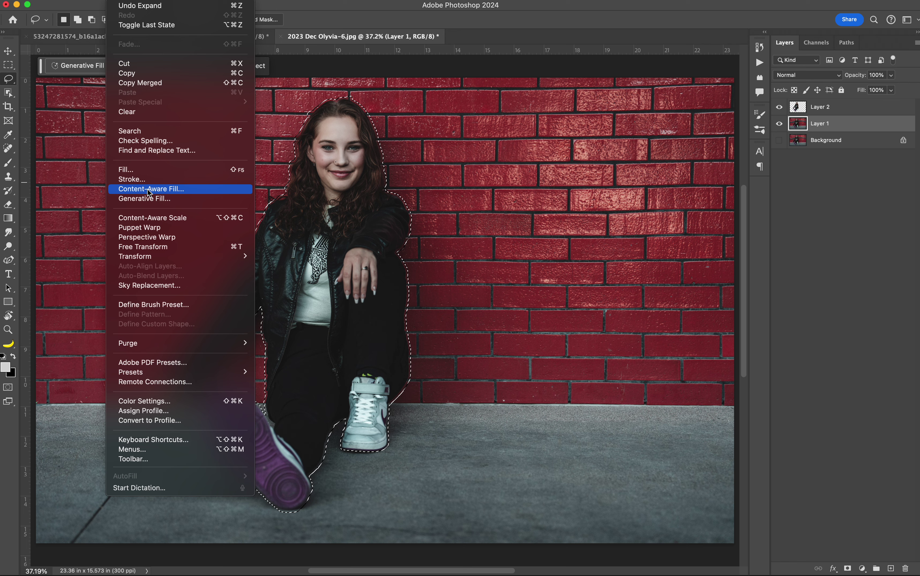
pyautogui.click(372, 7)
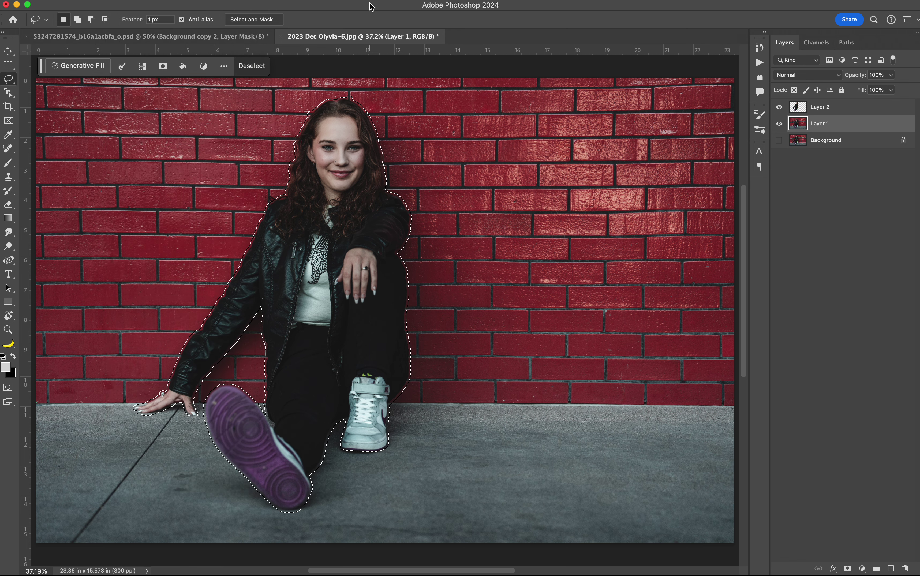
pyautogui.hotkey('shift', 'BackSpace')
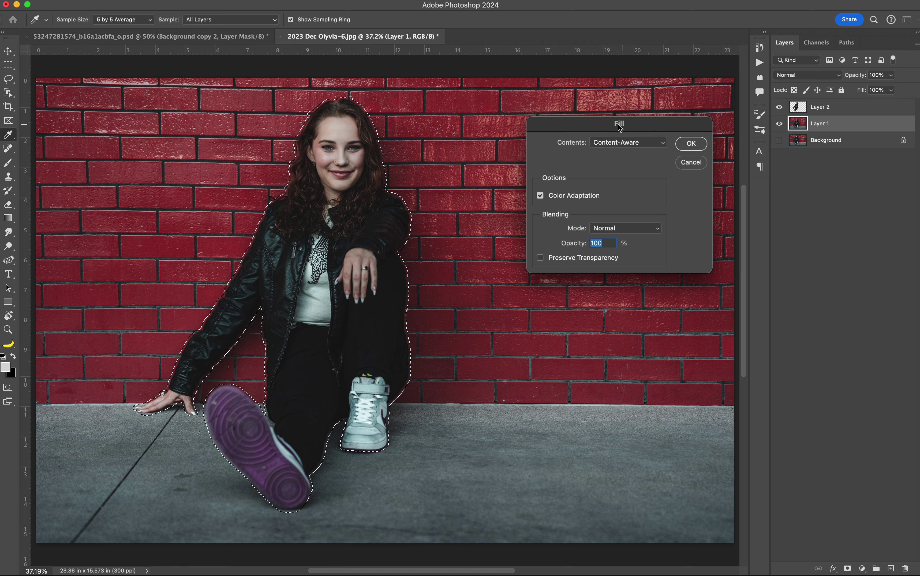
pyautogui.click(642, 144)
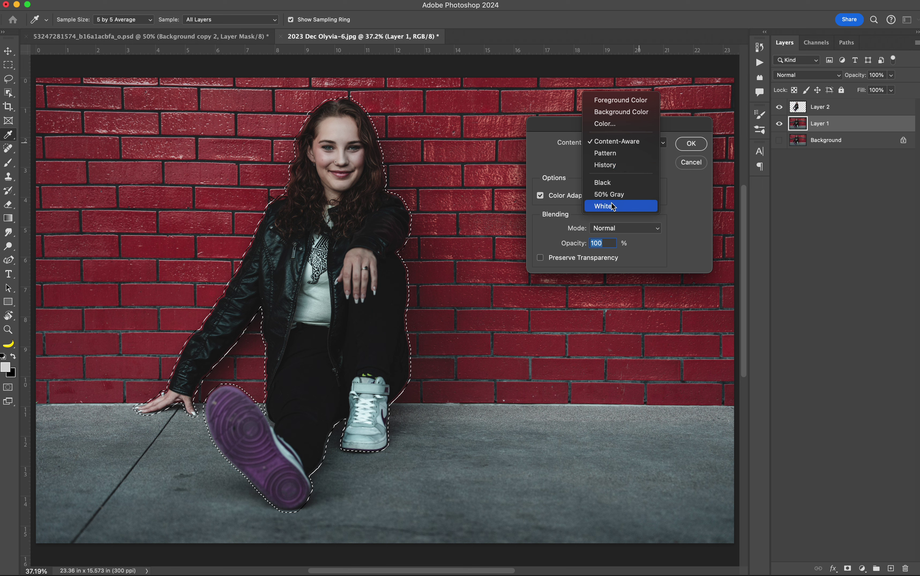
pyautogui.click(625, 142)
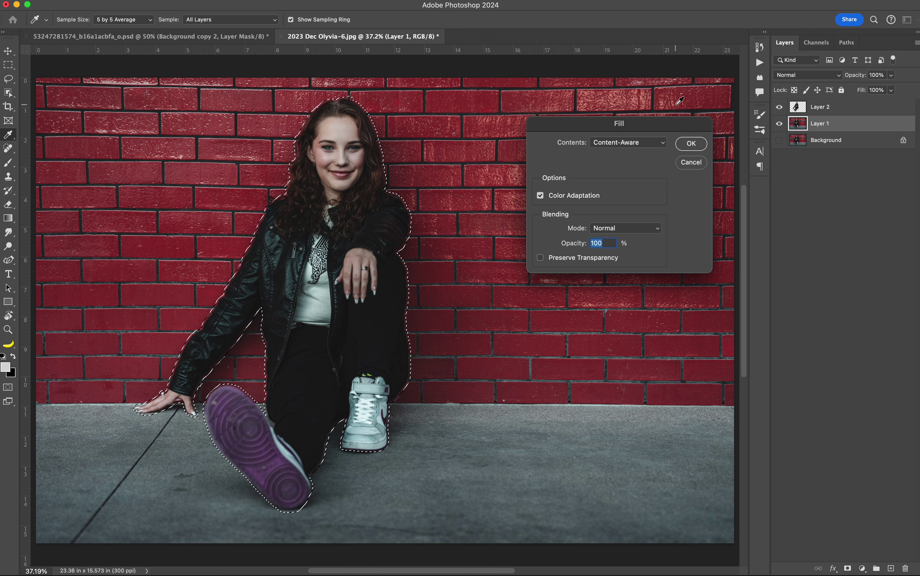
pyautogui.click(693, 144)
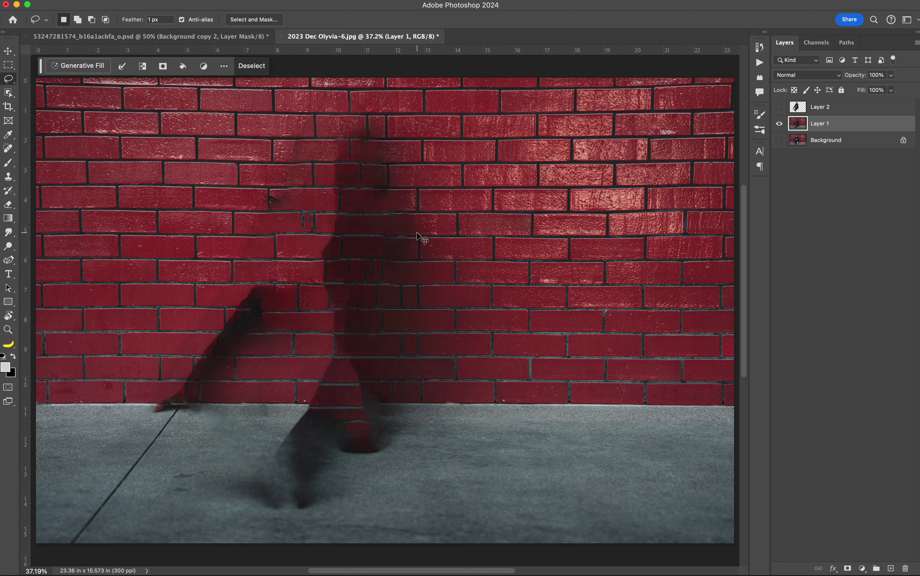
pyautogui.click(304, 318)
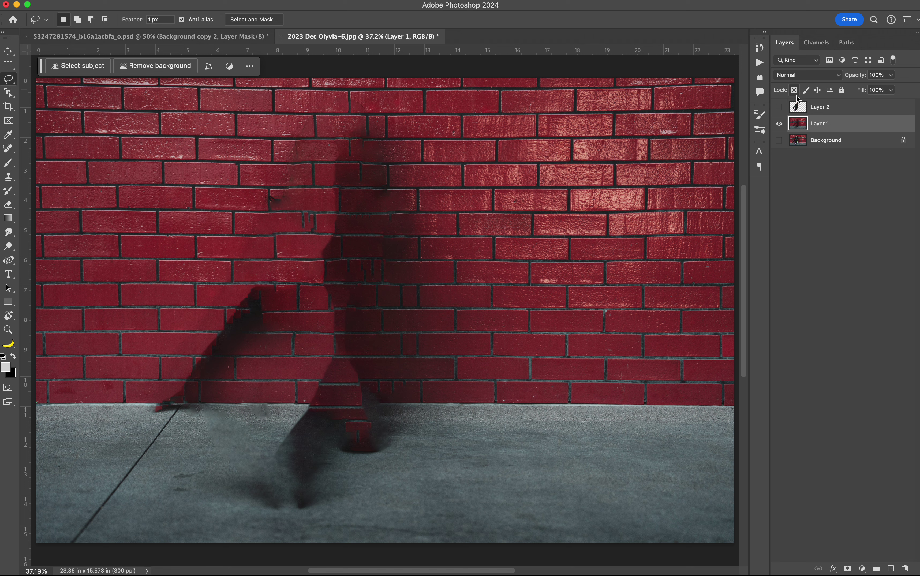
# Apply a Motion Blur with Angle 0° and Distance 1300 pixels to Layer 1
pyautogui.click(250, 2)
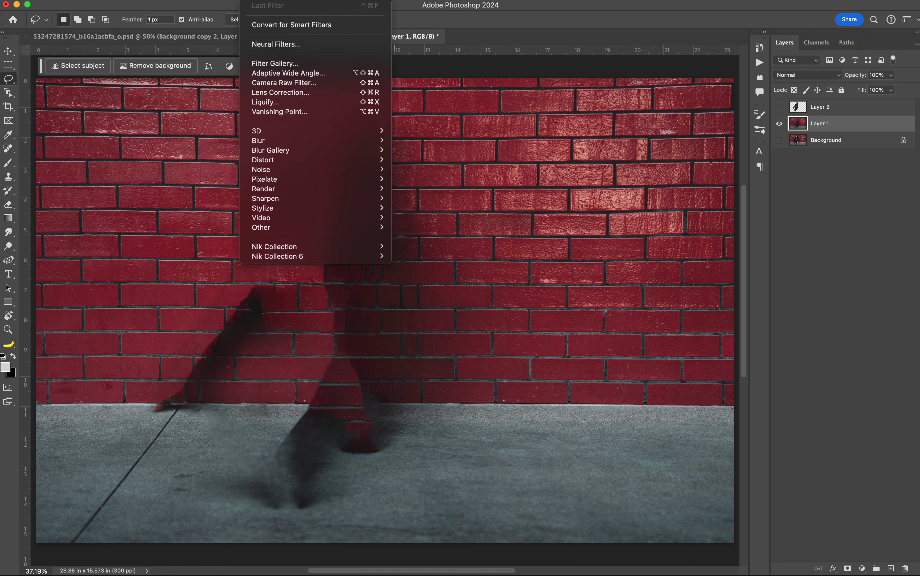
pyautogui.moveTo(306, 145)
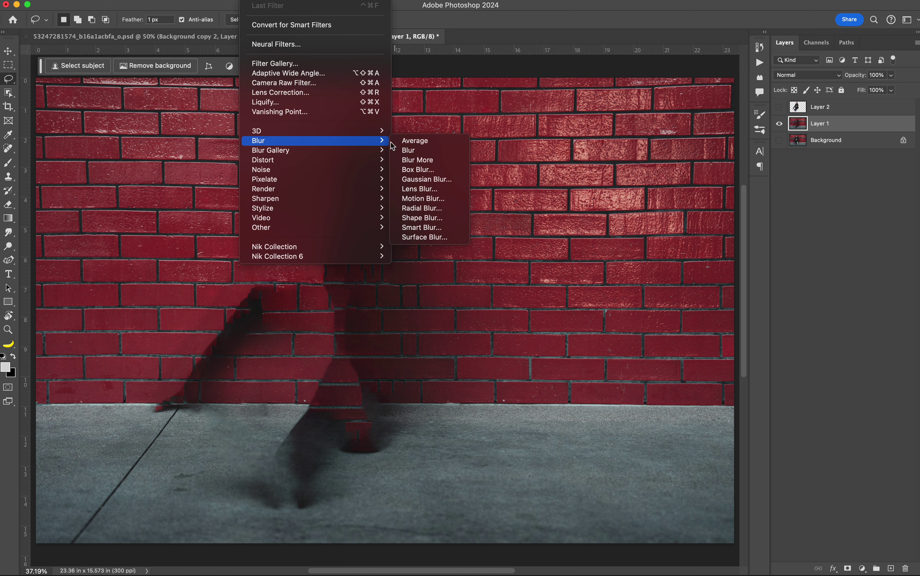
pyautogui.moveTo(364, 152)
pyautogui.click(427, 198)
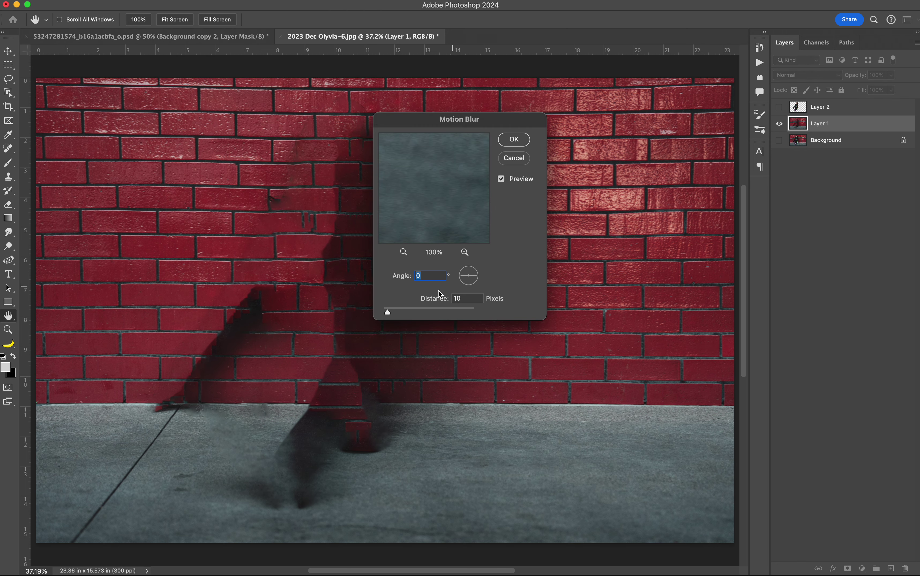
pyautogui.moveTo(387, 312); pyautogui.dragTo(475, 312)
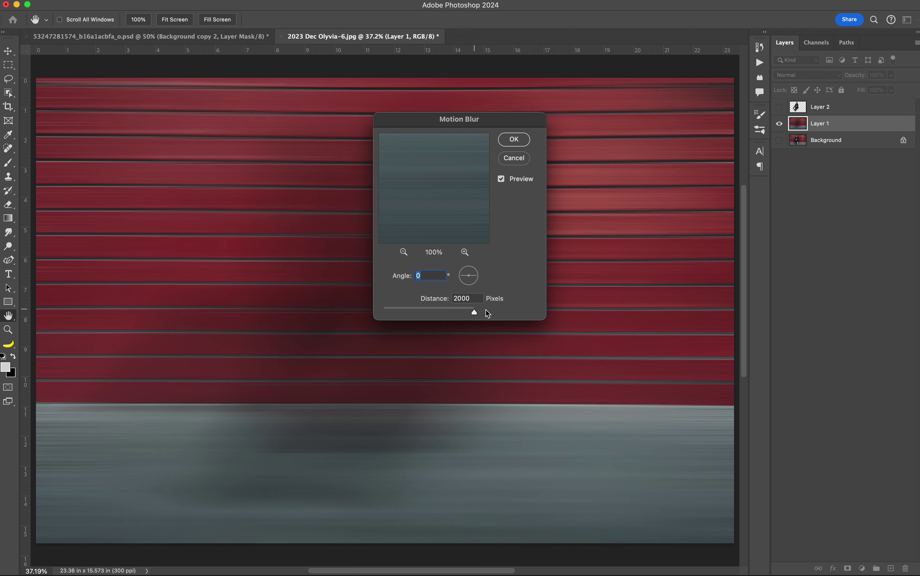
pyautogui.press('Tab')
pyautogui.moveTo(475, 312); pyautogui.dragTo(452, 304)
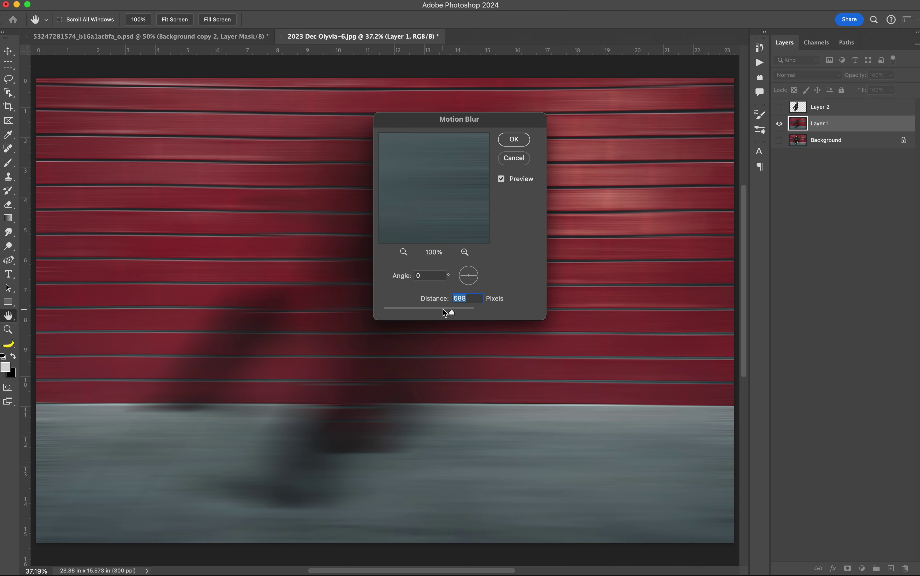
pyautogui.moveTo(440, 308); pyautogui.dragTo(461, 306)
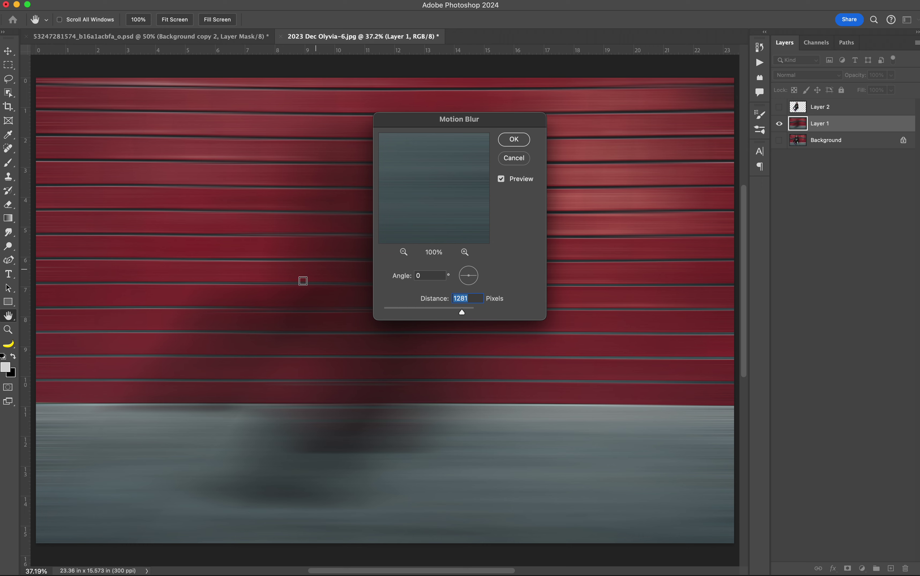
pyautogui.write('1300')
pyautogui.click(514, 139)
pyautogui.press('l')
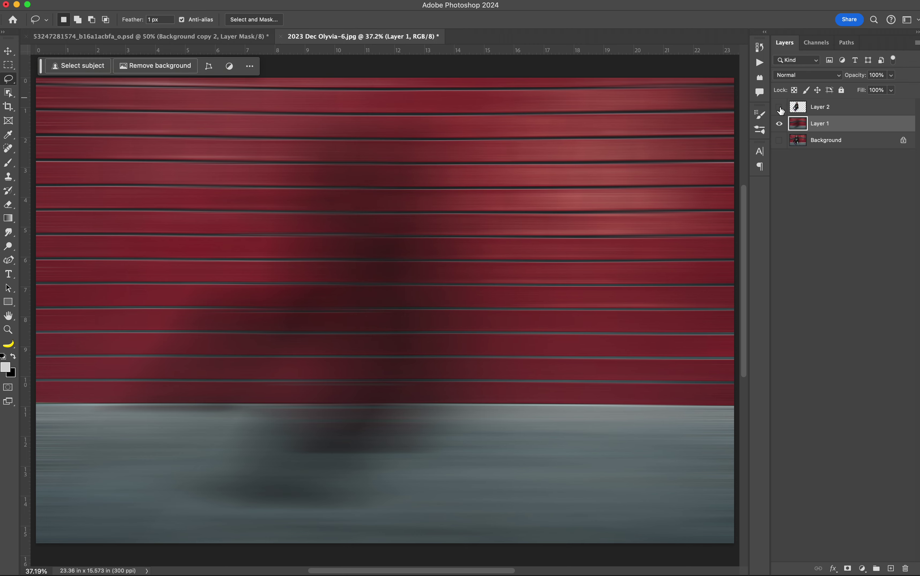
# Show Layer 2, zoom in on the hand, and hide the blurred Layer 1
pyautogui.click(779, 108)
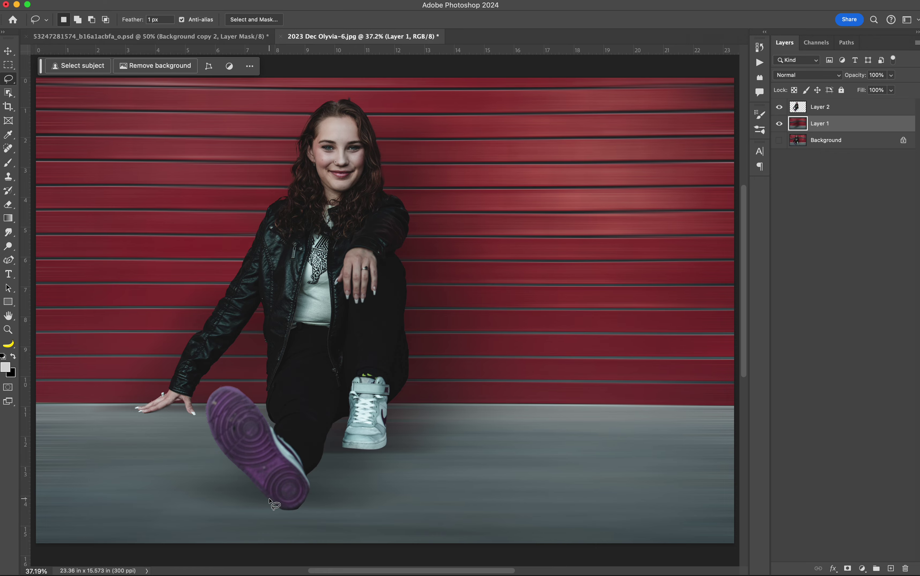
pyautogui.press('z')
pyautogui.moveTo(157, 413)
pyautogui.mouseDown()
pyautogui.moveTo(254, 417)
pyautogui.moveTo(238, 411)
pyautogui.moveTo(407, 364)
pyautogui.mouseUp()
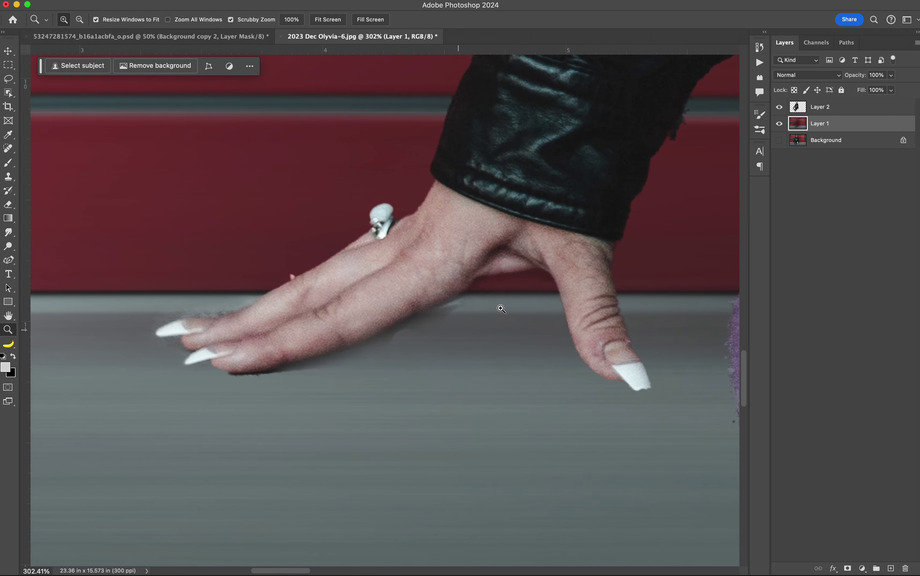
pyautogui.click(780, 124)
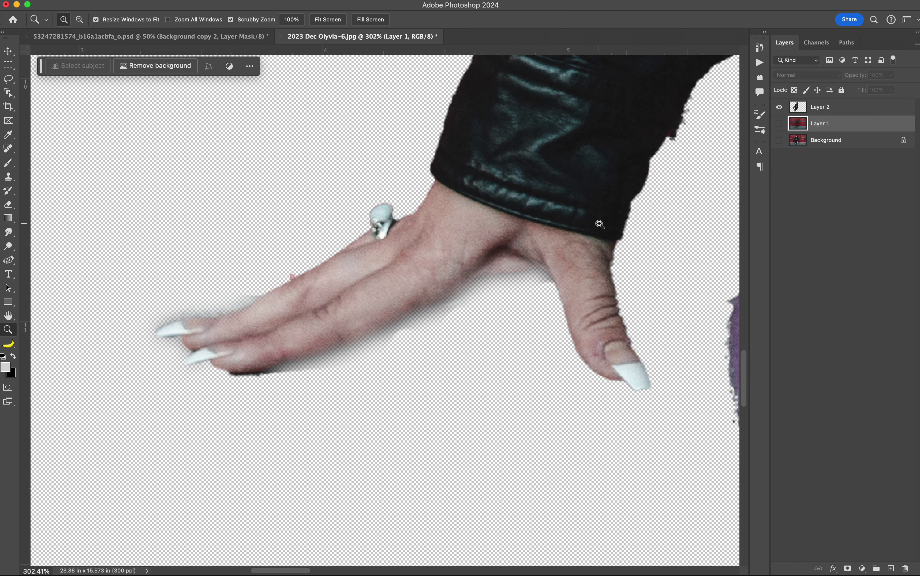
pyautogui.hscroll(5, 599, 222)
pyautogui.scroll(4, 598, 222)
pyautogui.scroll(-6, 598, 222)
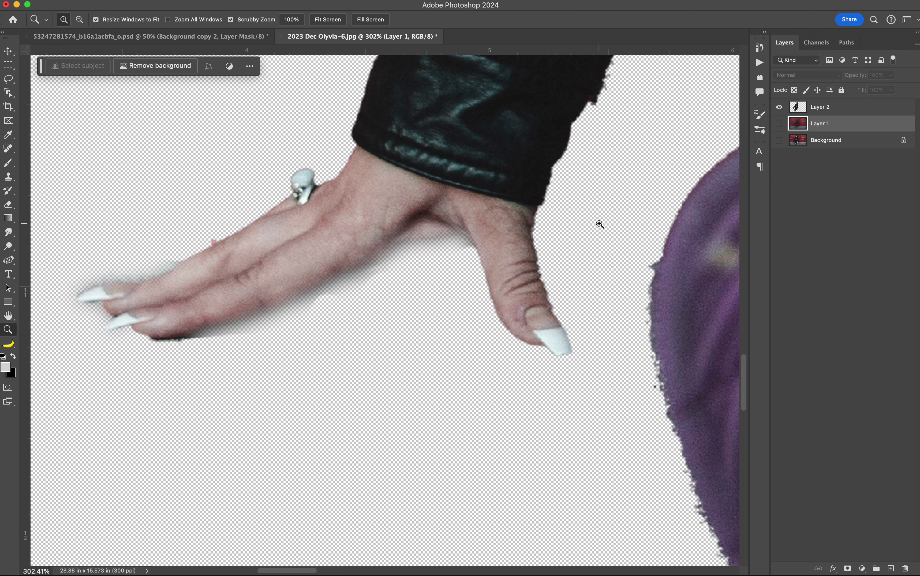
# Lasso the shadow under the fingers and add a layer mask to Layer 2
pyautogui.press('l')
pyautogui.moveTo(427, 268)
pyautogui.mouseDown()
pyautogui.moveTo(415, 252)
pyautogui.moveTo(389, 252)
pyautogui.moveTo(222, 323)
pyautogui.moveTo(194, 345)
pyautogui.moveTo(230, 375)
pyautogui.mouseUp()
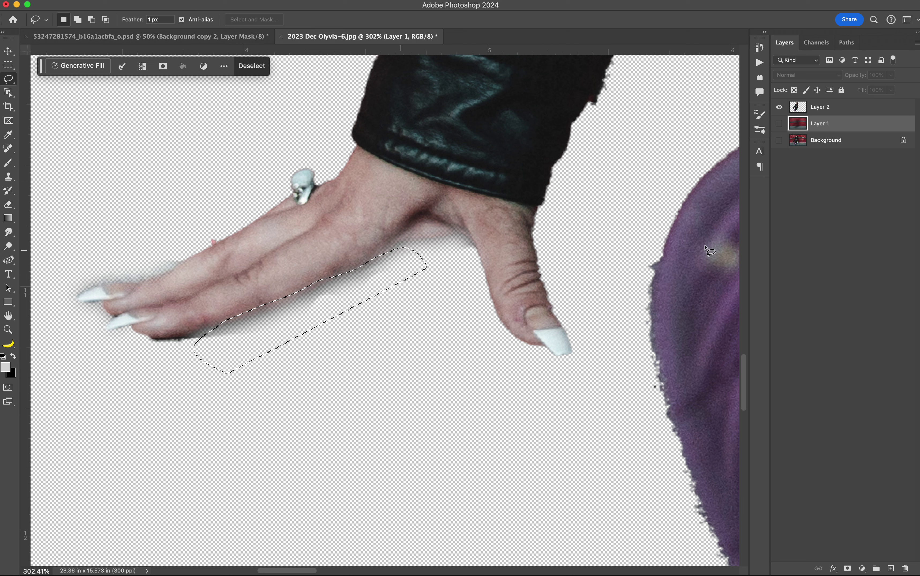
pyautogui.click(816, 110)
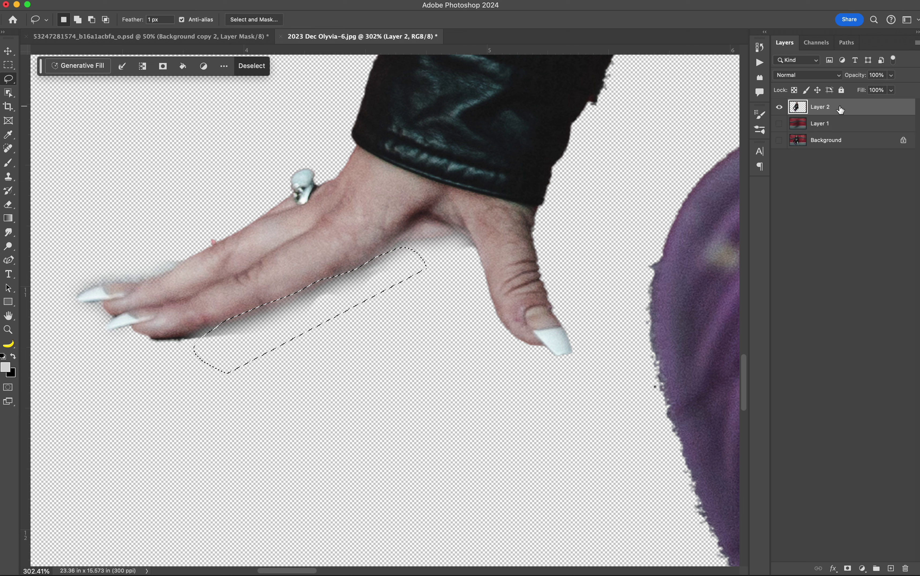
pyautogui.press('super+d')
pyautogui.click(850, 568)
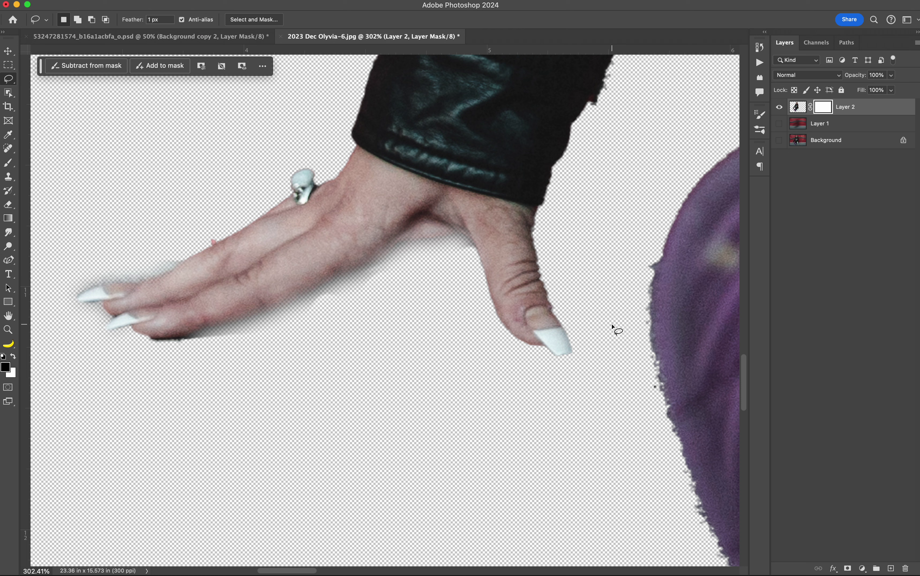
# Lasso the area beneath the hand, deselect, and shrink the brush below 125 for mask painting
pyautogui.press('z')
pyautogui.press('l')
pyautogui.moveTo(477, 269)
pyautogui.mouseDown()
pyautogui.moveTo(466, 241)
pyautogui.moveTo(434, 237)
pyautogui.moveTo(394, 245)
pyautogui.moveTo(339, 280)
pyautogui.moveTo(194, 333)
pyautogui.moveTo(181, 359)
pyautogui.moveTo(284, 383)
pyautogui.moveTo(381, 386)
pyautogui.mouseUp()
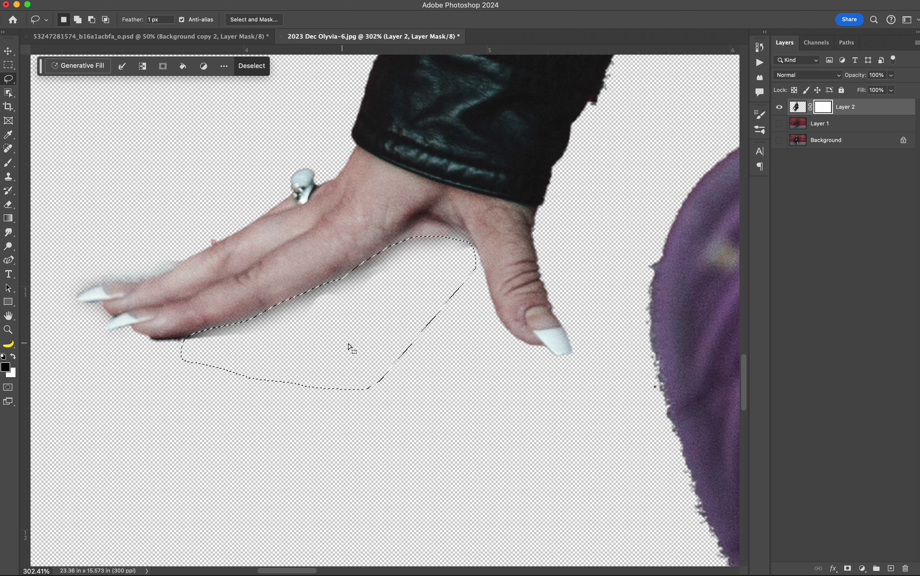
pyautogui.press('b')
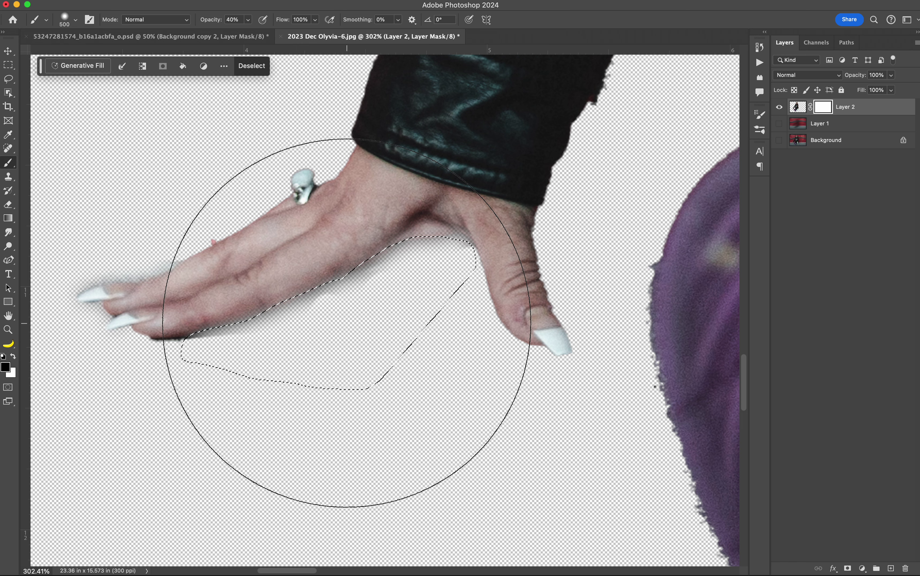
pyautogui.press('[')
pyautogui.press('[')
pyautogui.press('[')
pyautogui.press('[')
pyautogui.press('[')
pyautogui.press('[')
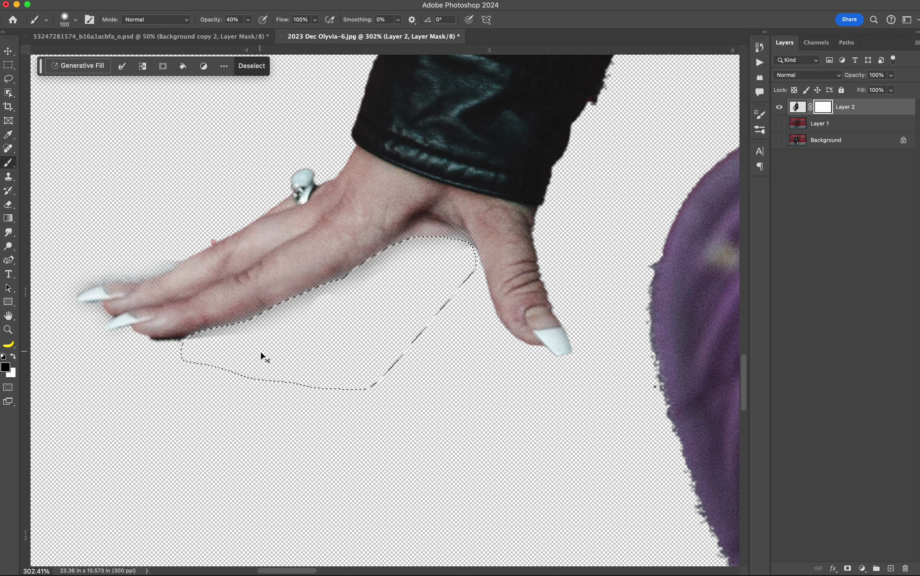
pyautogui.hotkey('ctrl', 'd')
pyautogui.press('[')
pyautogui.press('[')
pyautogui.press('[')
pyautogui.press('[')
pyautogui.press('[')
pyautogui.press('[')
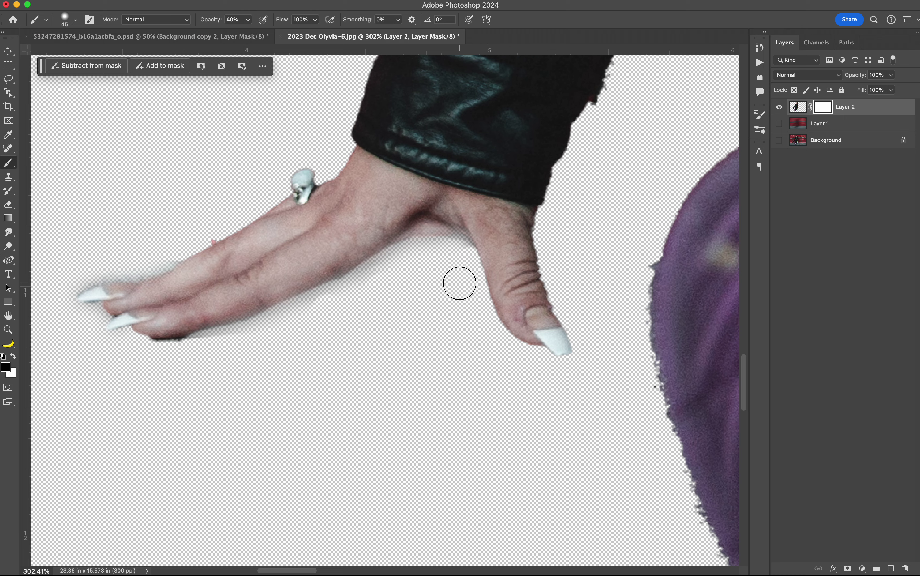
pyautogui.hscroll(5, 677, 277)
pyautogui.scroll(10, 677, 282)
# Show the blurred Layer 1, select it and add a layer mask, then zoom in on the hand
pyautogui.press('super+0')
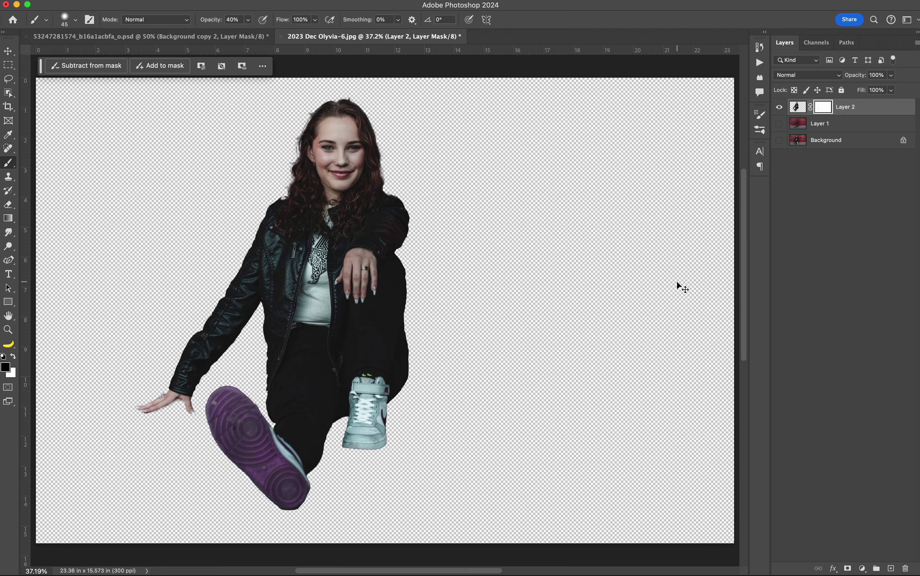
pyautogui.click(779, 123)
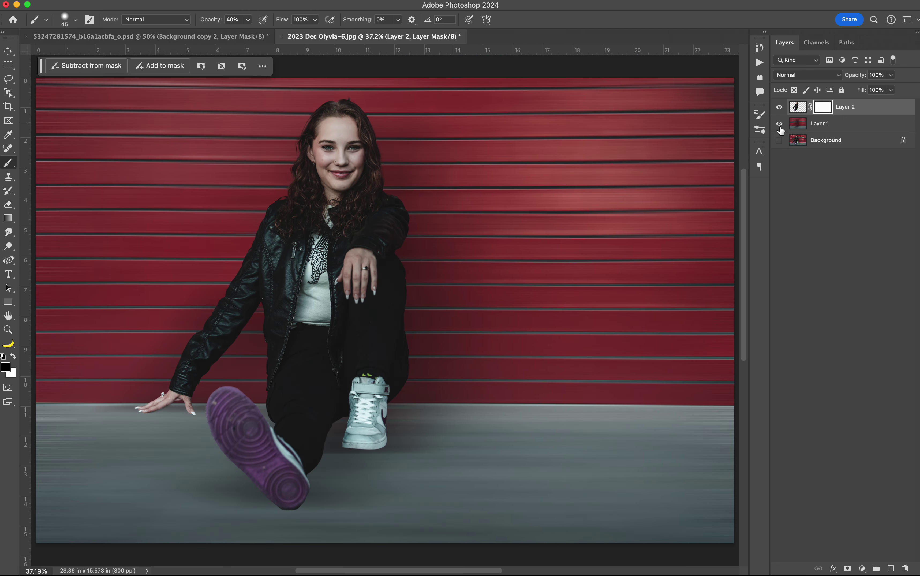
pyautogui.click(848, 126)
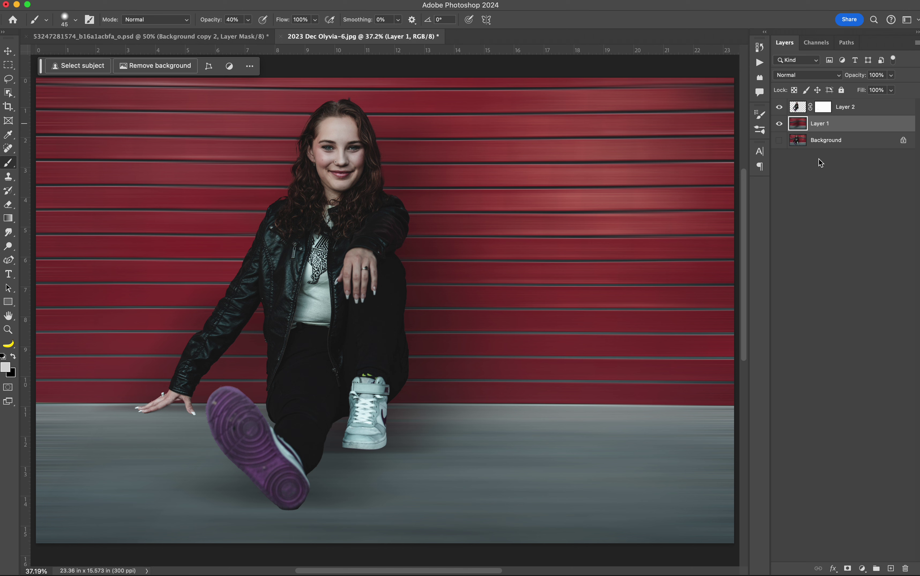
pyautogui.click(848, 569)
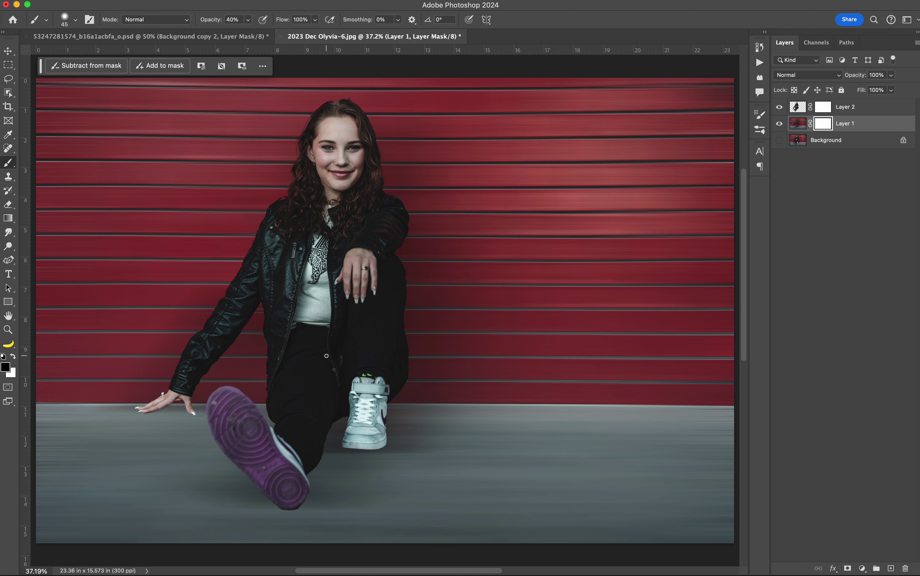
pyautogui.press('z')
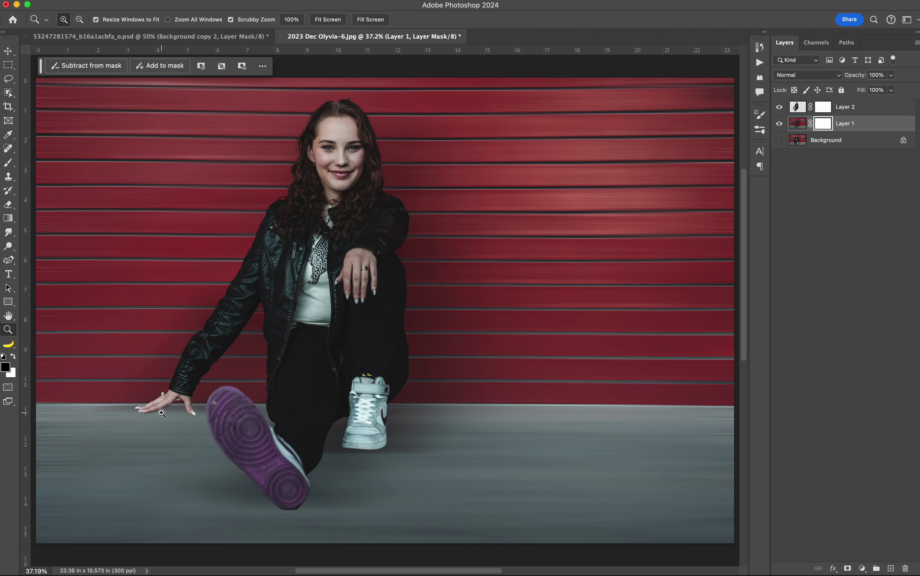
pyautogui.moveTo(161, 413); pyautogui.dragTo(201, 415)
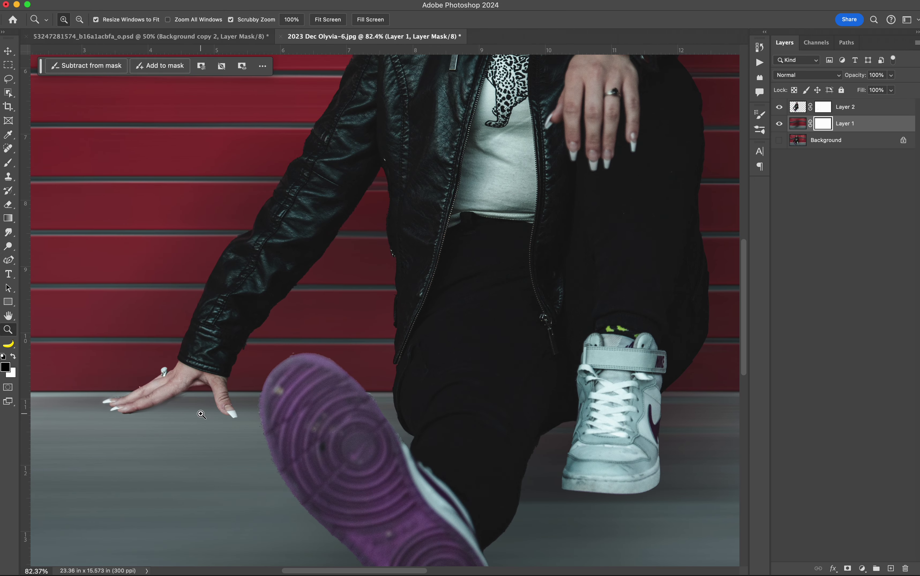
# Set the brush to 30% opacity and try mask strokes around the left hand, undoing each one
pyautogui.press('b')
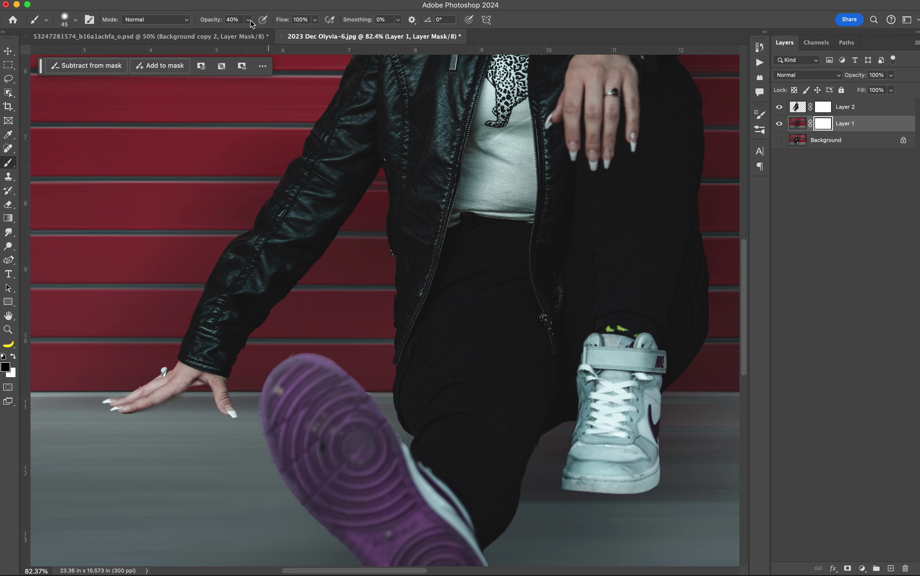
pyautogui.click(216, 21)
pyautogui.write('30')
pyautogui.press(']')
pyautogui.press(']')
pyautogui.press(']')
pyautogui.press(']')
pyautogui.press(']')
pyautogui.press(']')
pyautogui.press(']')
pyautogui.press(']')
pyautogui.moveTo(227, 408); pyautogui.dragTo(211, 405)
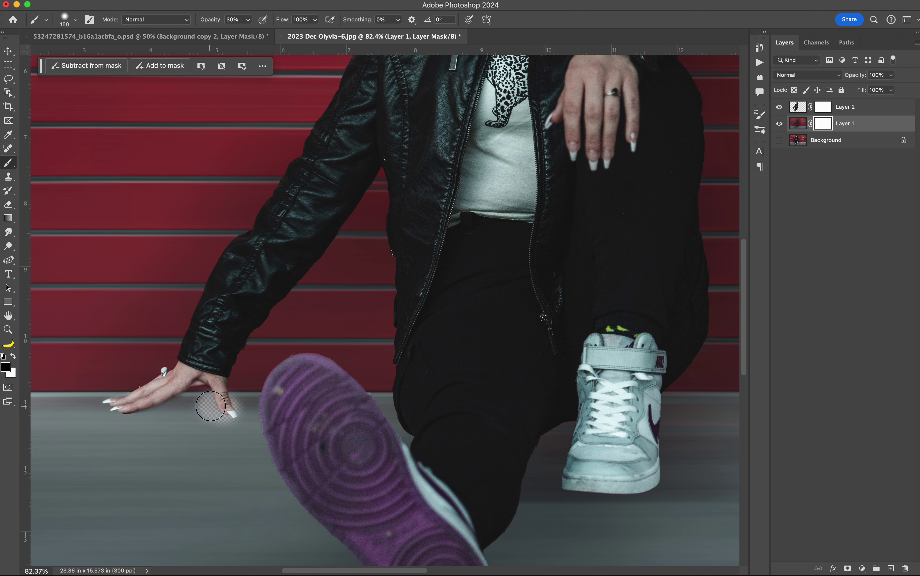
pyautogui.press('super+z')
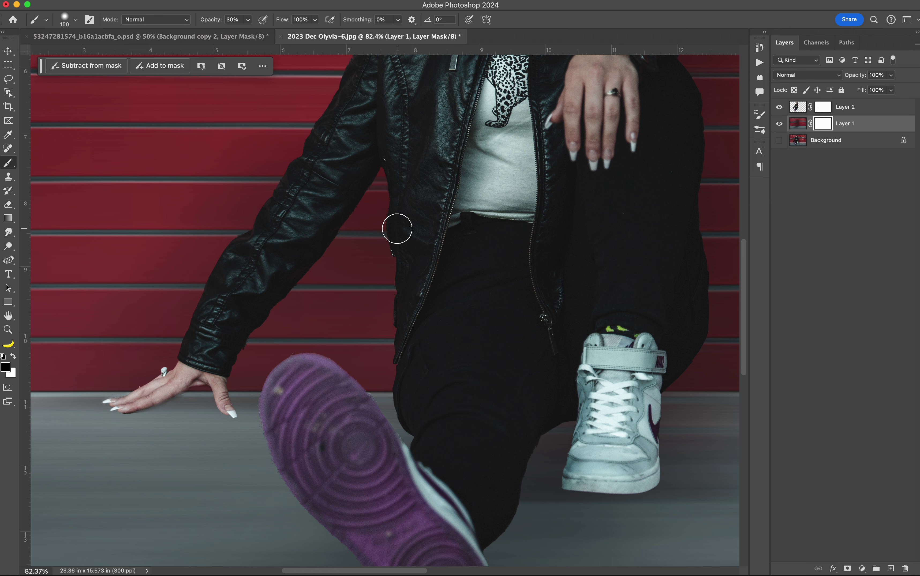
pyautogui.moveTo(168, 406)
pyautogui.mouseDown()
pyautogui.moveTo(113, 408)
pyautogui.moveTo(245, 397)
pyautogui.moveTo(150, 411)
pyautogui.moveTo(185, 429)
pyautogui.moveTo(246, 388)
pyautogui.moveTo(305, 321)
pyautogui.moveTo(379, 341)
pyautogui.moveTo(378, 379)
pyautogui.moveTo(527, 330)
pyautogui.mouseUp()
pyautogui.press('super+z')
pyautogui.moveTo(172, 415)
pyautogui.mouseDown()
pyautogui.moveTo(120, 417)
pyautogui.moveTo(115, 406)
pyautogui.moveTo(211, 384)
pyautogui.moveTo(193, 414)
pyautogui.moveTo(240, 426)
pyautogui.moveTo(223, 380)
pyautogui.moveTo(219, 409)
pyautogui.moveTo(264, 390)
pyautogui.moveTo(286, 393)
pyautogui.moveTo(277, 449)
pyautogui.mouseUp()
pyautogui.press('super+z')
# Turn on the Background layer and softly paint black on the mask along the hand at 11%
pyautogui.press('x')
pyautogui.click(778, 143)
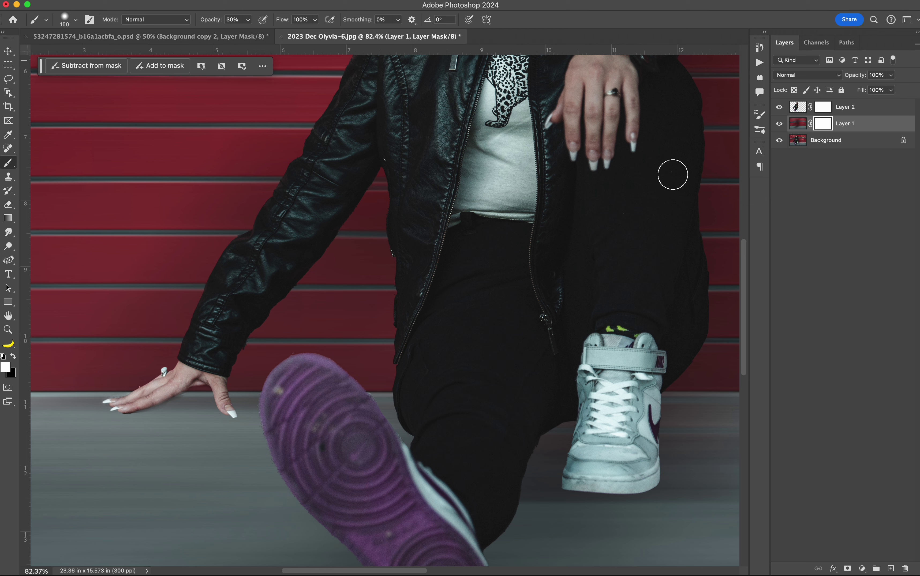
pyautogui.press('x')
pyautogui.moveTo(208, 400)
pyautogui.mouseDown()
pyautogui.moveTo(175, 404)
pyautogui.moveTo(194, 396)
pyautogui.mouseUp()
pyautogui.press('1')
pyautogui.press('1')
pyautogui.moveTo(114, 404)
pyautogui.mouseDown()
pyautogui.moveTo(215, 393)
pyautogui.moveTo(239, 410)
pyautogui.mouseUp()
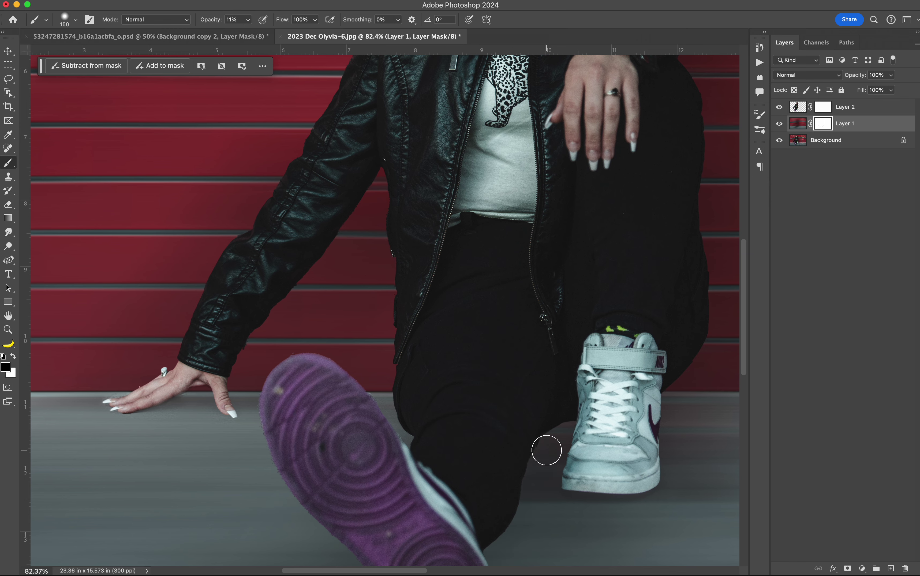
# Paint back the shadow along the purple shoe's edge at 40% then 10% opacity
pyautogui.scroll(-5, 546, 446)
pyautogui.press('4')
pyautogui.moveTo(489, 496)
pyautogui.mouseDown()
pyautogui.moveTo(474, 450)
pyautogui.moveTo(510, 377)
pyautogui.mouseUp()
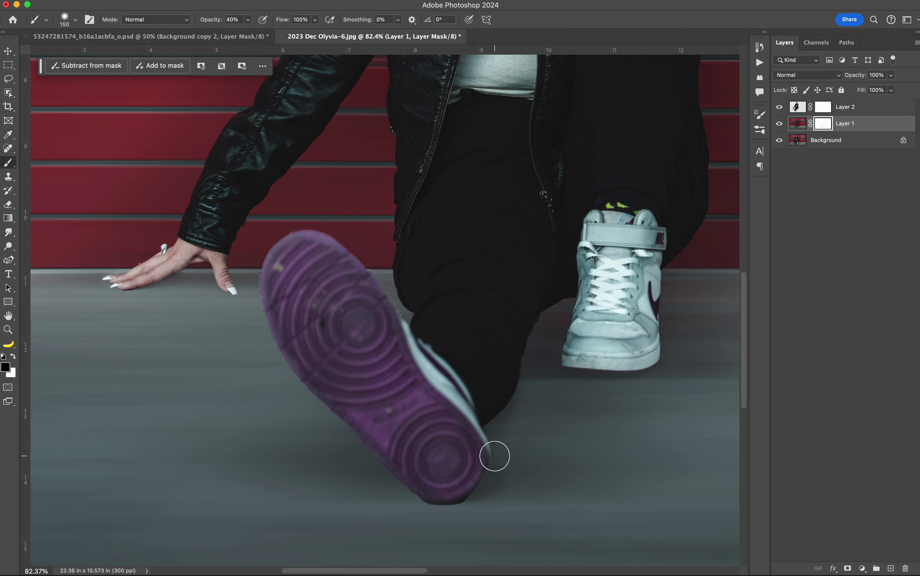
pyautogui.press('1')
pyautogui.moveTo(496, 456)
pyautogui.mouseDown()
pyautogui.moveTo(495, 487)
pyautogui.moveTo(464, 497)
pyautogui.moveTo(472, 446)
pyautogui.mouseUp()
pyautogui.moveTo(513, 497)
pyautogui.mouseDown()
pyautogui.moveTo(417, 488)
pyautogui.moveTo(407, 475)
pyautogui.mouseUp()
pyautogui.press('super+0')
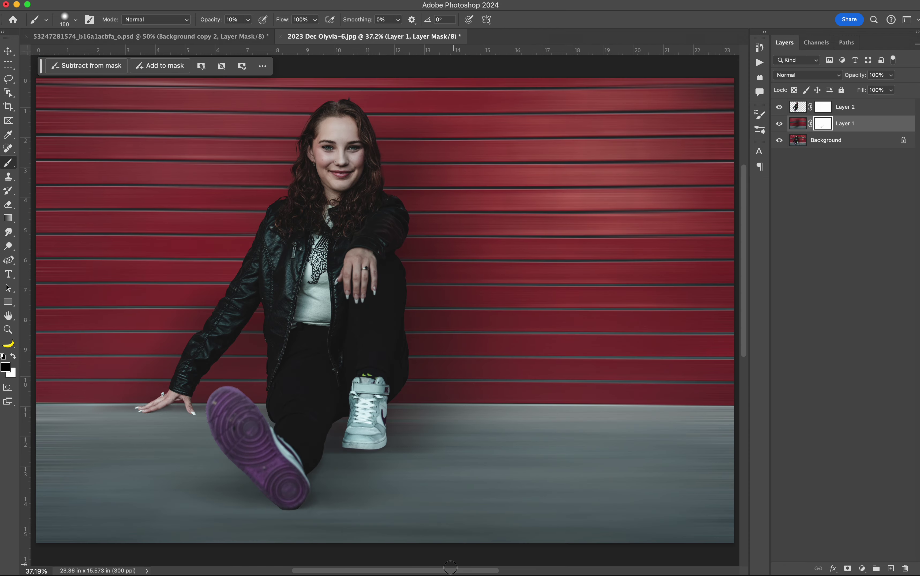
pyautogui.press('z')
pyautogui.moveTo(319, 503); pyautogui.dragTo(377, 515)
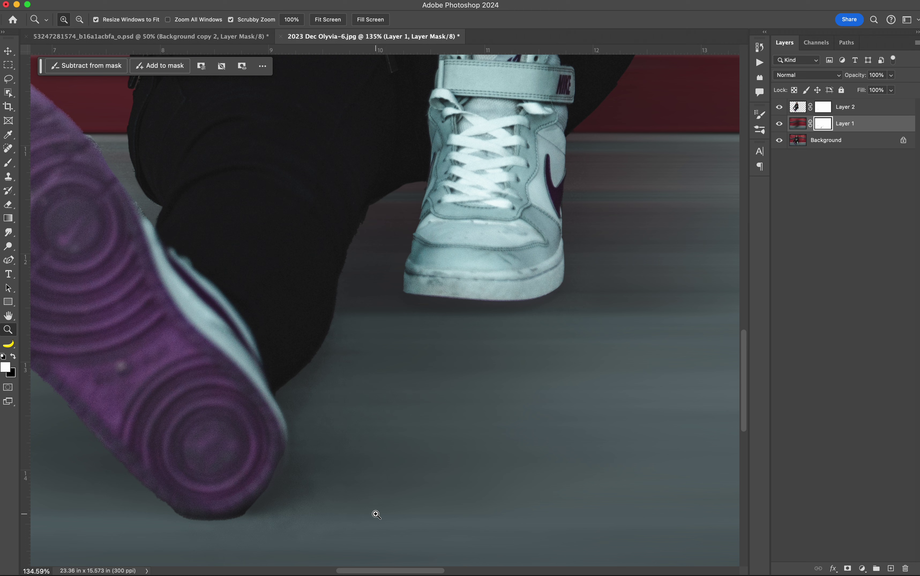
pyautogui.press('b')
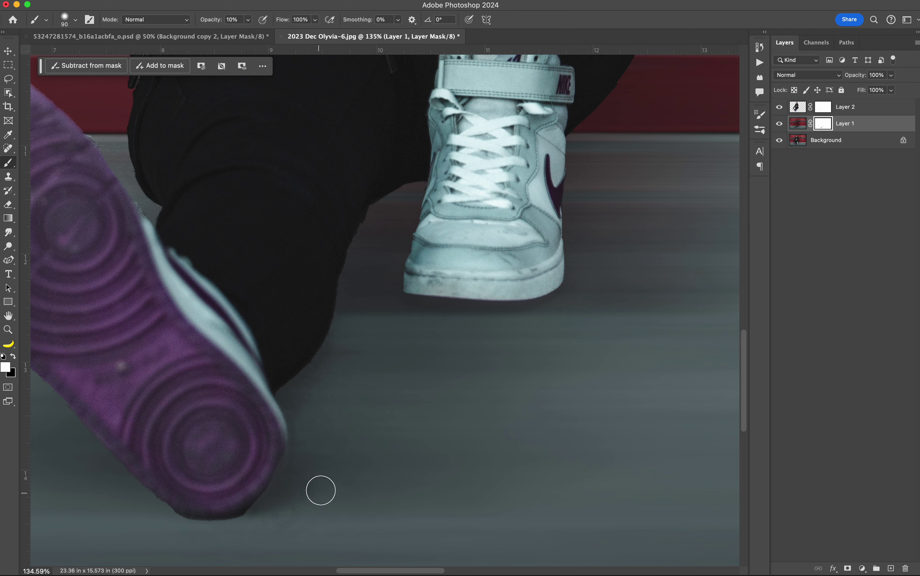
pyautogui.press('4')
pyautogui.press('super+0')
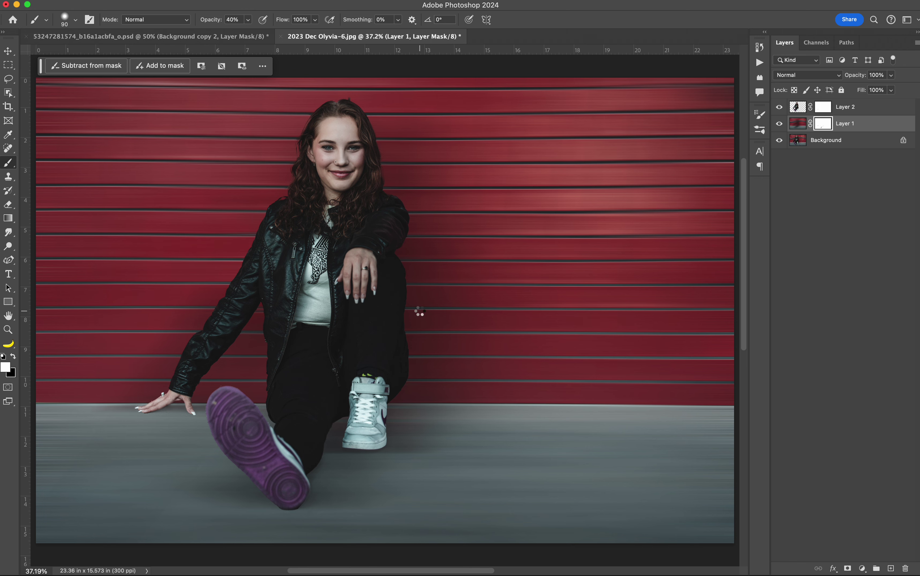
pyautogui.press('super+alt+shift+s')
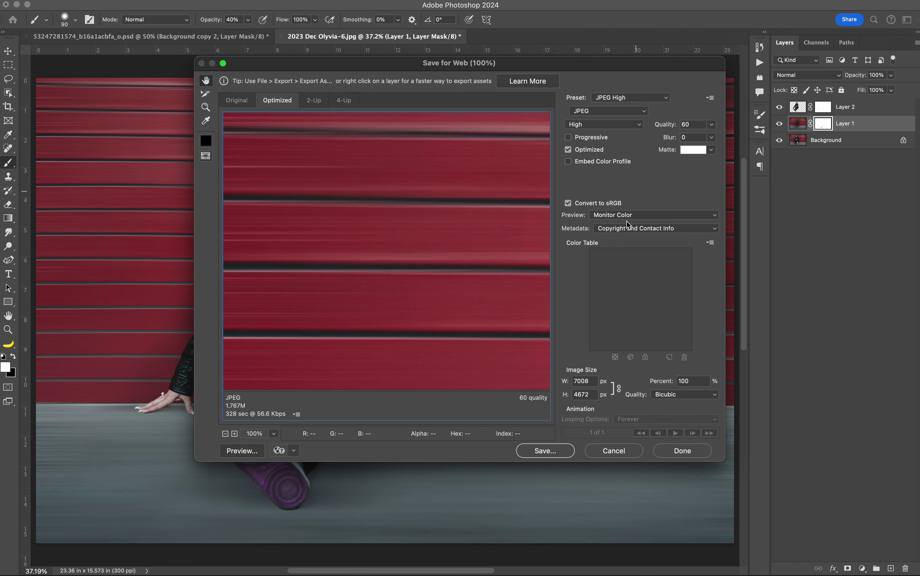
pyautogui.press('Escape')
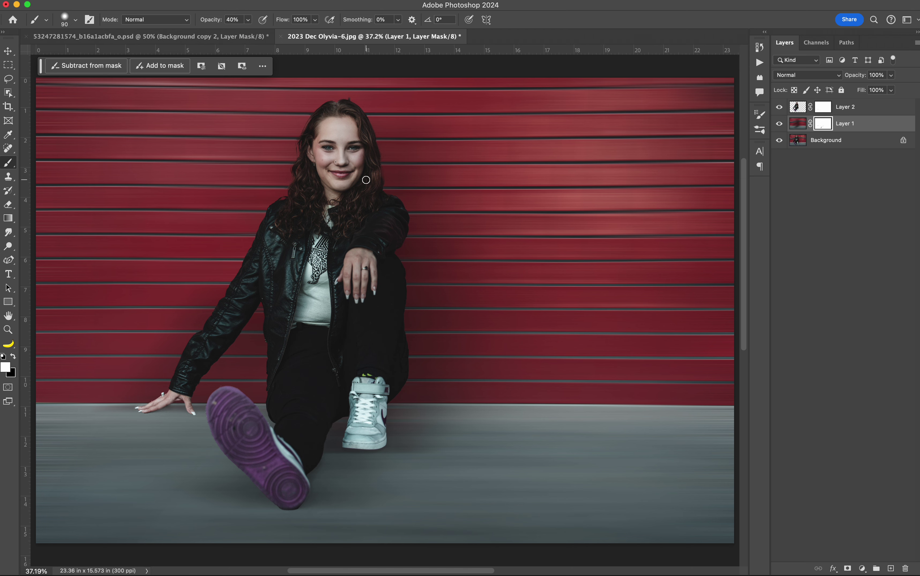
# Briefly move Layer 1 above Layer 2, undo it, and target Layer 1's image
pyautogui.press('super+minus')
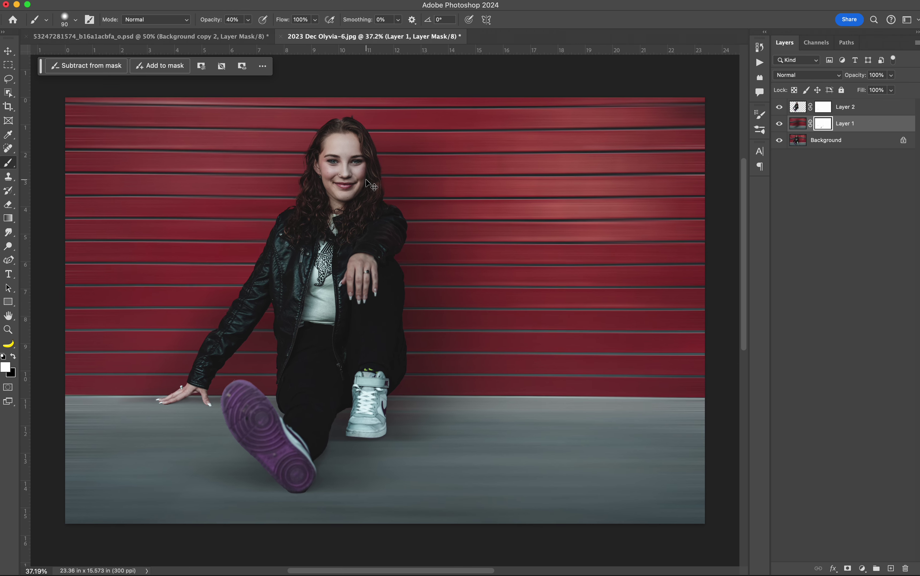
pyautogui.press('super+bracketright')
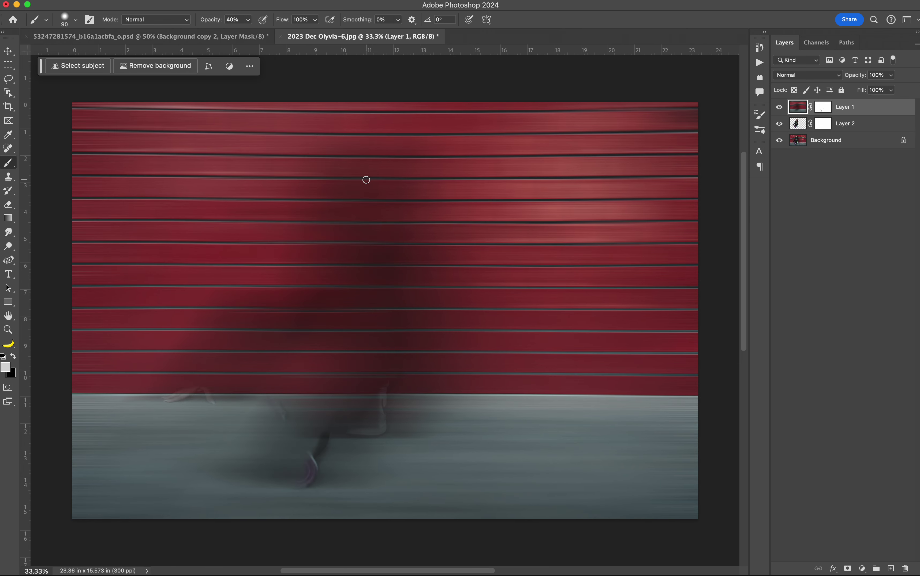
pyautogui.press('super+z')
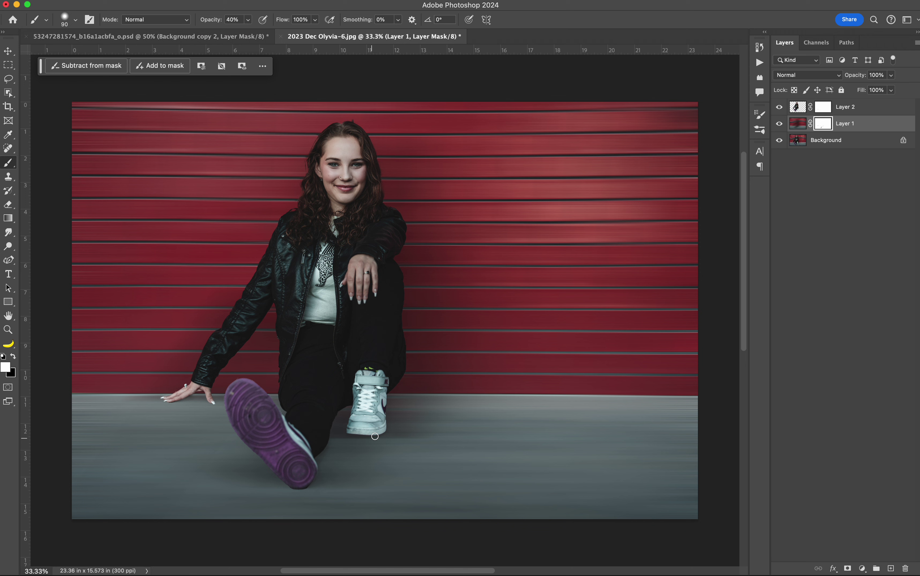
pyautogui.press('l')
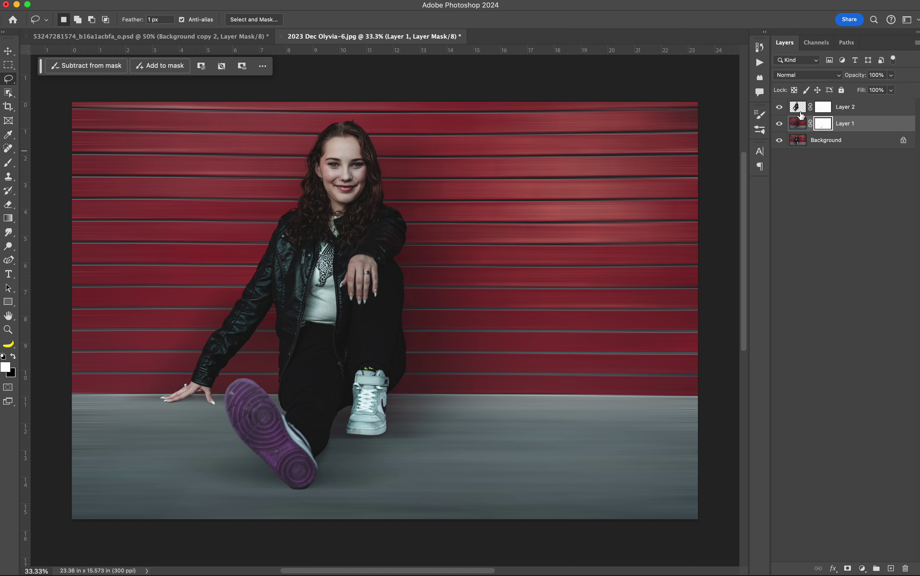
pyautogui.click(798, 124)
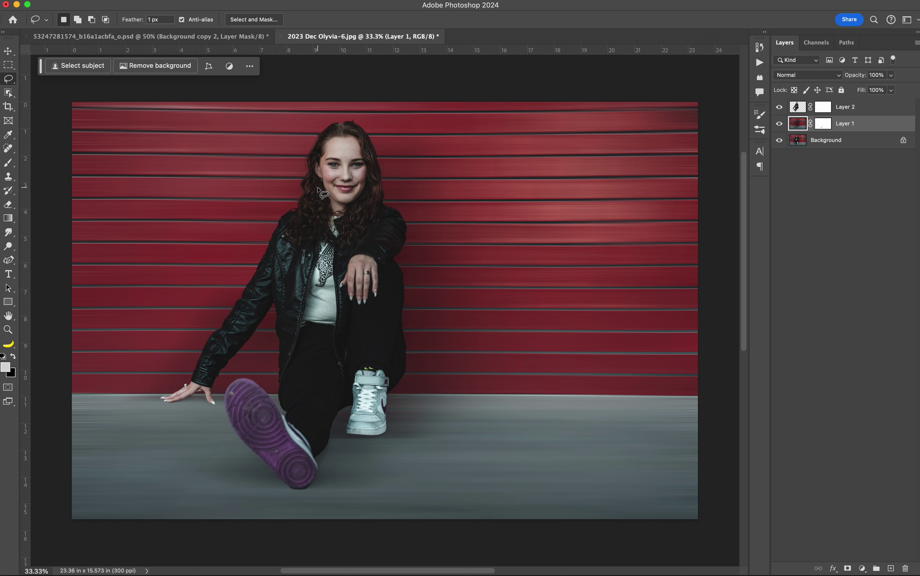
# Lasso around the woman, adding the sneaker, arm and purple shoe areas, with a 20 px feather
pyautogui.moveTo(318, 190)
pyautogui.mouseDown()
pyautogui.moveTo(202, 315)
pyautogui.moveTo(184, 323)
pyautogui.moveTo(150, 387)
pyautogui.moveTo(159, 404)
pyautogui.moveTo(210, 423)
pyautogui.moveTo(255, 497)
pyautogui.moveTo(300, 500)
pyautogui.moveTo(342, 481)
pyautogui.moveTo(404, 414)
pyautogui.moveTo(432, 340)
pyautogui.moveTo(434, 271)
pyautogui.moveTo(407, 198)
pyautogui.moveTo(395, 183)
pyautogui.moveTo(327, 188)
pyautogui.mouseUp()
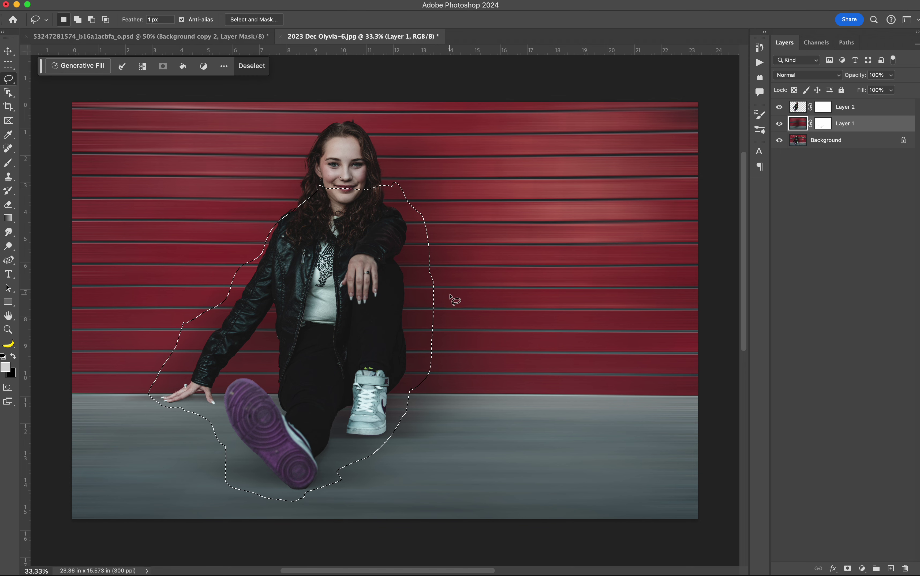
pyautogui.press('shift')
pyautogui.moveTo(430, 347)
pyautogui.mouseDown()
pyautogui.moveTo(439, 431)
pyautogui.moveTo(393, 460)
pyautogui.moveTo(326, 473)
pyautogui.moveTo(325, 430)
pyautogui.mouseUp()
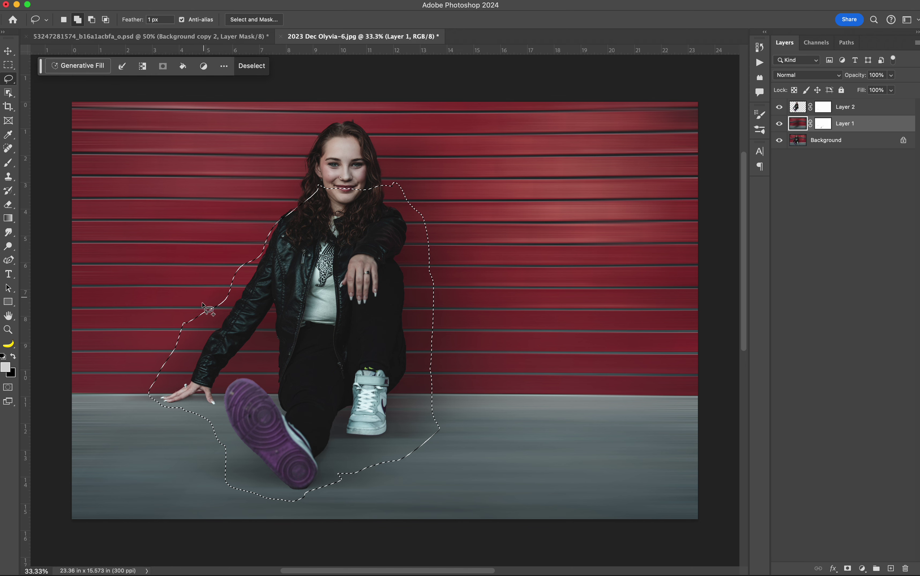
pyautogui.press('shift')
pyautogui.moveTo(201, 307)
pyautogui.mouseDown()
pyautogui.moveTo(194, 350)
pyautogui.moveTo(155, 381)
pyautogui.moveTo(139, 416)
pyautogui.moveTo(246, 417)
pyautogui.moveTo(193, 424)
pyautogui.moveTo(197, 344)
pyautogui.moveTo(260, 283)
pyautogui.mouseUp()
pyautogui.press('shift')
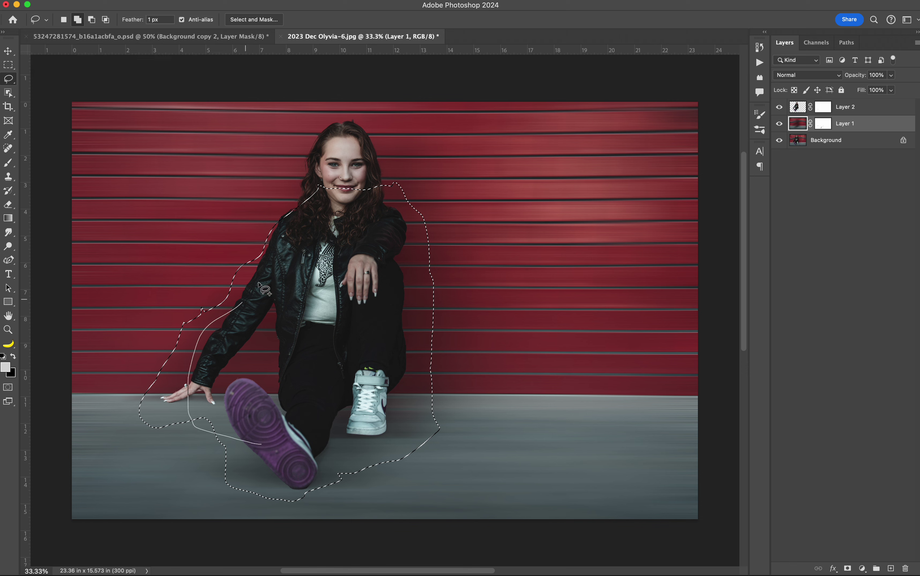
pyautogui.moveTo(205, 338)
pyautogui.mouseDown()
pyautogui.moveTo(272, 352)
pyautogui.moveTo(199, 329)
pyautogui.mouseUp()
pyautogui.press('shift')
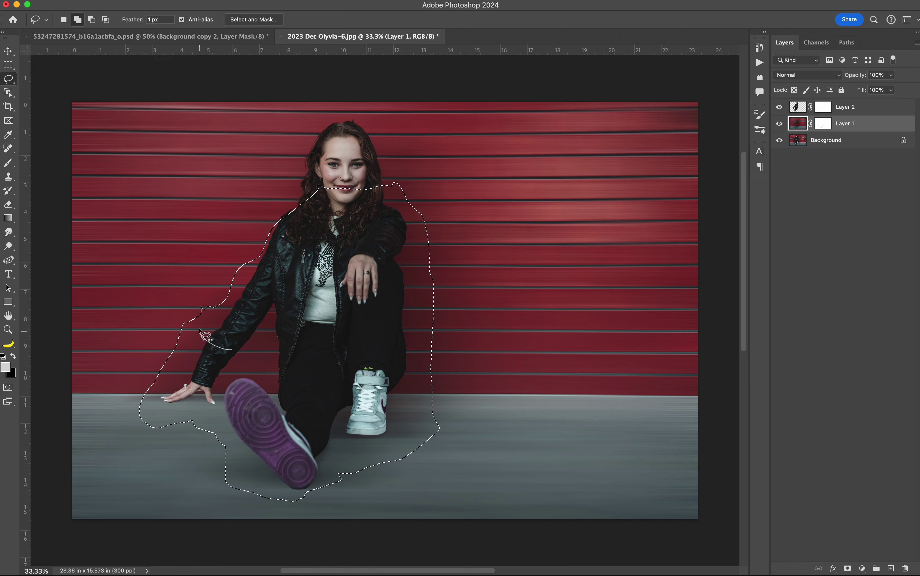
pyautogui.moveTo(280, 263); pyautogui.dragTo(280, 262)
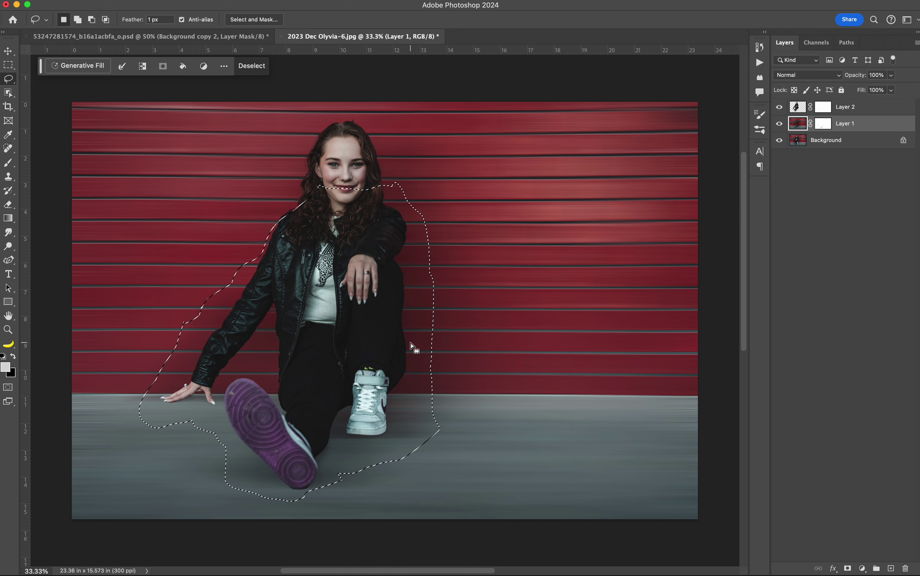
pyautogui.click(164, 20)
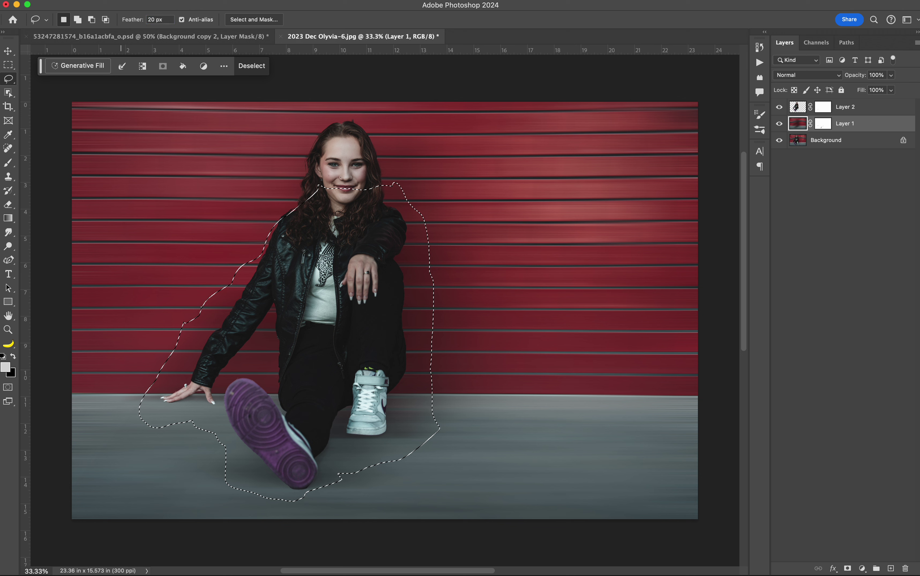
# Paint black with a large brush on Layer 1's mask inside the selection, then deselect
pyautogui.press('b')
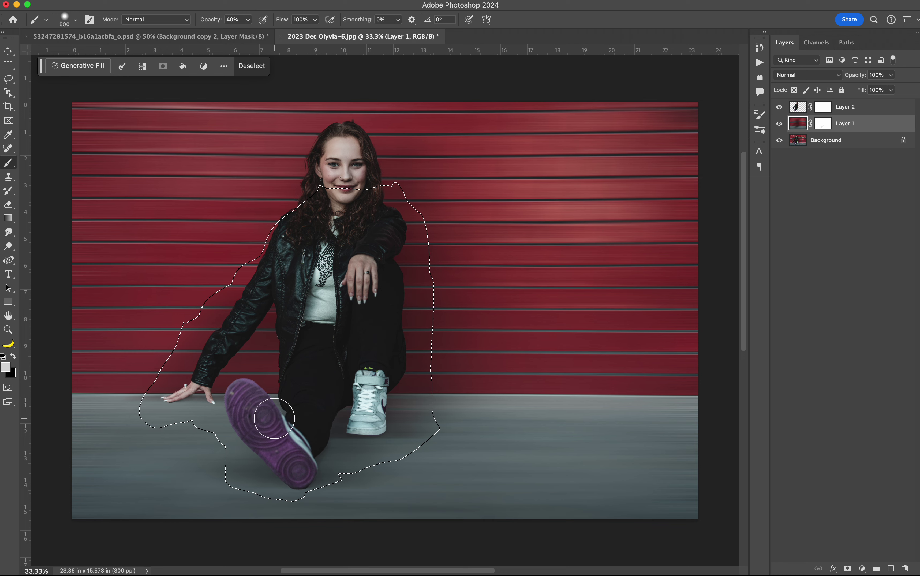
pyautogui.press('x')
pyautogui.press(']')
pyautogui.press(']')
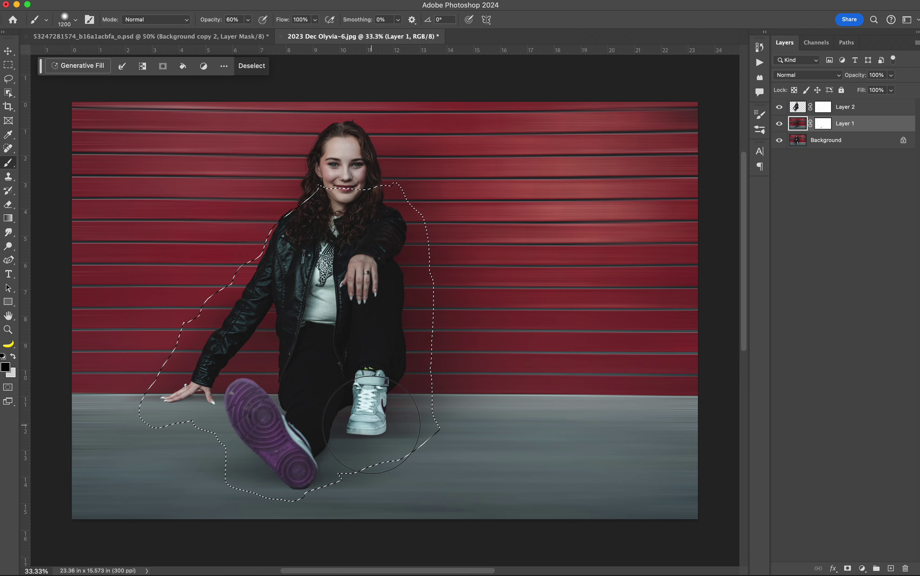
pyautogui.click(823, 123)
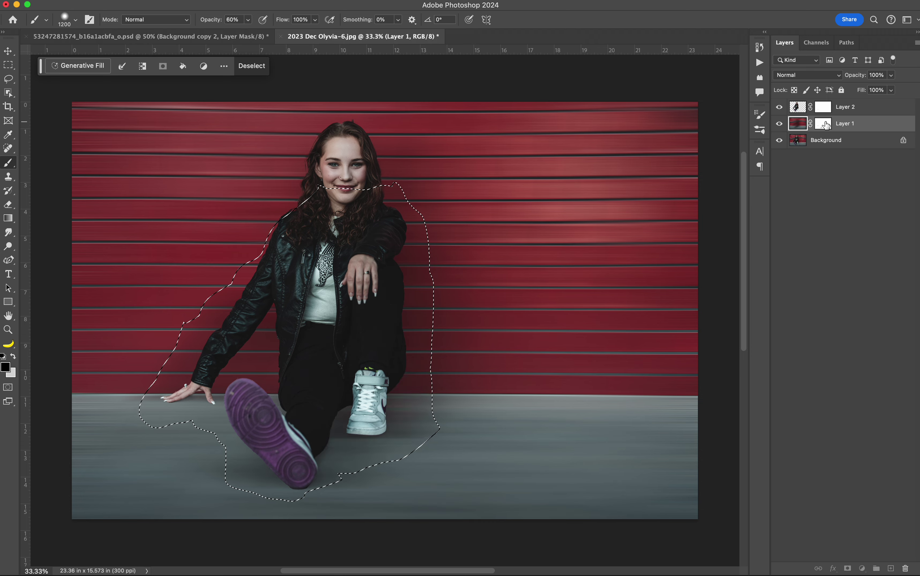
pyautogui.press('x')
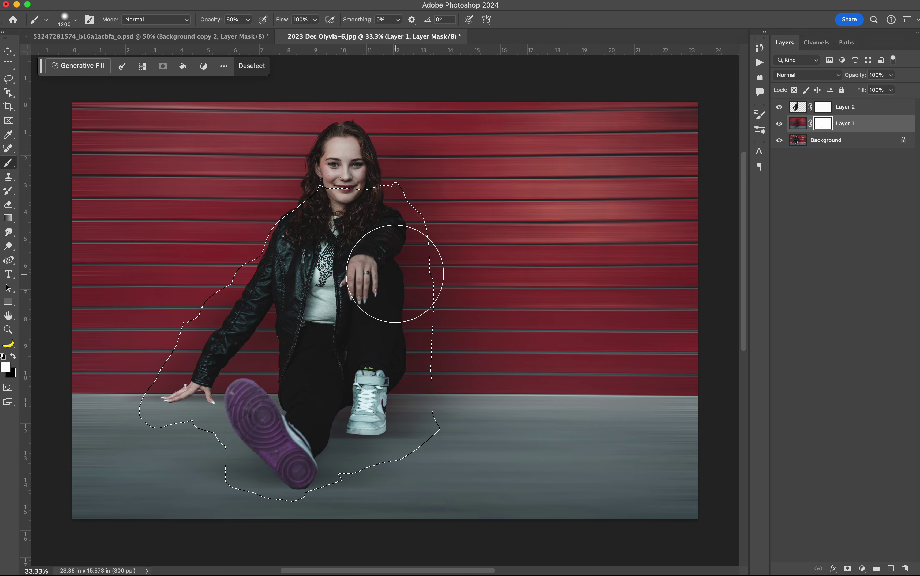
pyautogui.press('x')
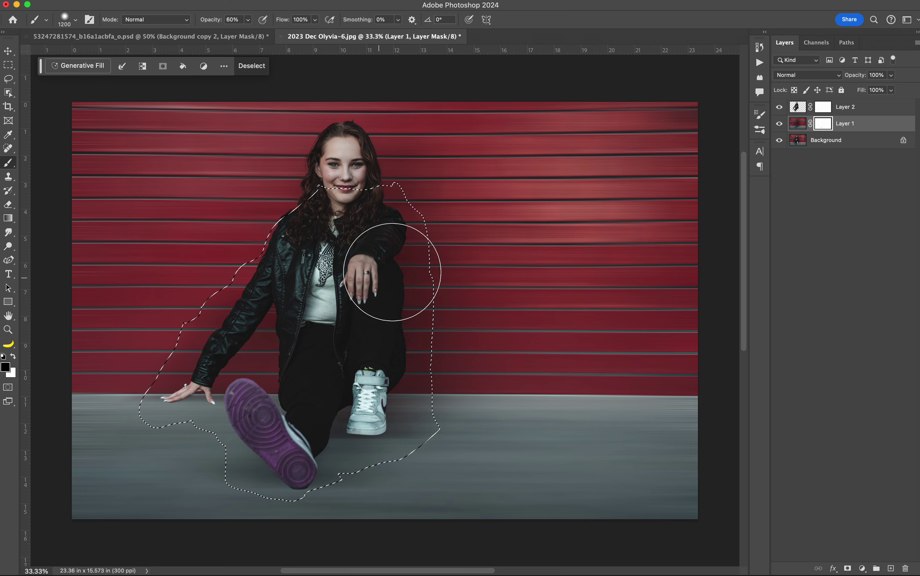
pyautogui.moveTo(404, 283)
pyautogui.mouseDown()
pyautogui.moveTo(393, 438)
pyautogui.moveTo(265, 466)
pyautogui.moveTo(227, 407)
pyautogui.moveTo(260, 350)
pyautogui.moveTo(332, 290)
pyautogui.moveTo(446, 217)
pyautogui.moveTo(352, 276)
pyautogui.moveTo(322, 329)
pyautogui.mouseUp()
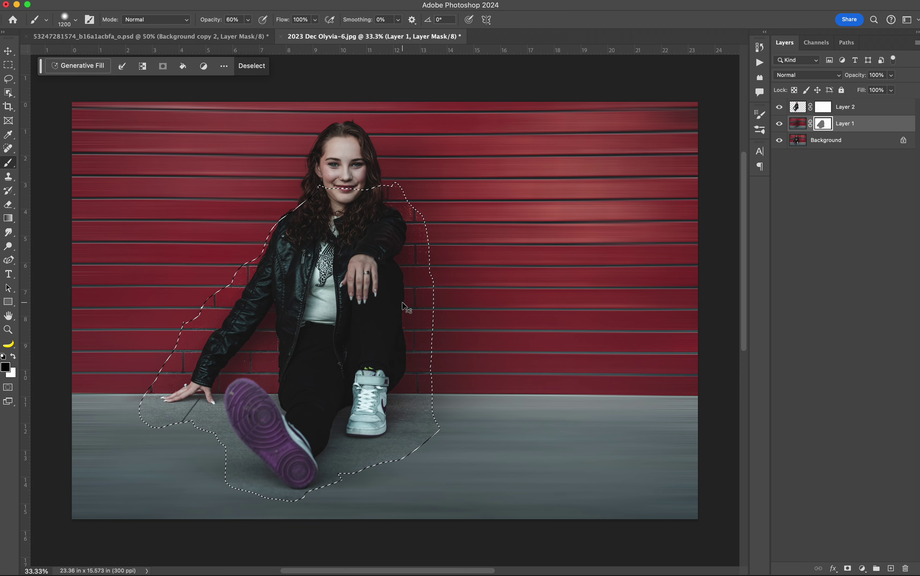
pyautogui.press('super+d')
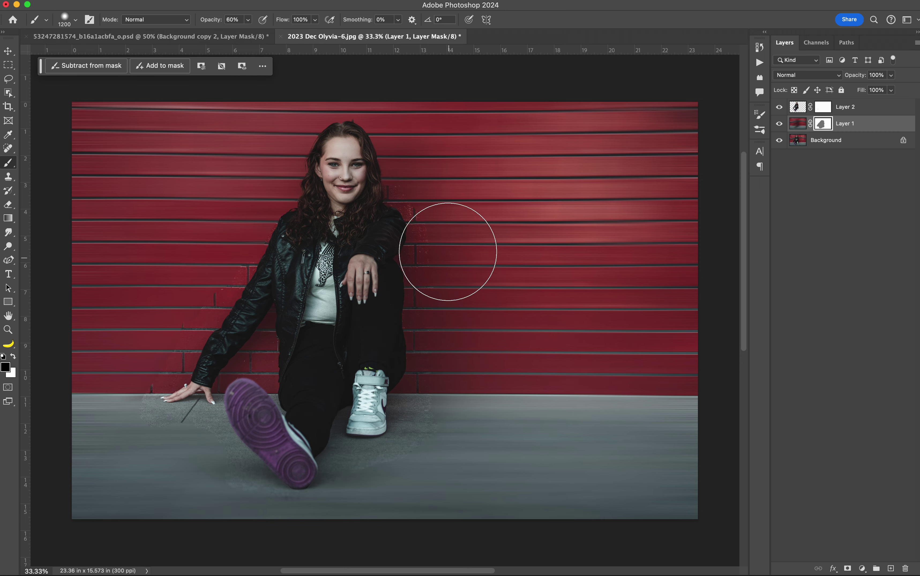
# With a smaller brush at 40% opacity, paint Layer 1's mask along the floor crack near the hand
pyautogui.press('[')
pyautogui.press('[')
pyautogui.press('[')
pyautogui.press('[')
pyautogui.press('[')
pyautogui.press('[')
pyautogui.press('[')
pyautogui.press('[')
pyautogui.press('[')
pyautogui.press('[')
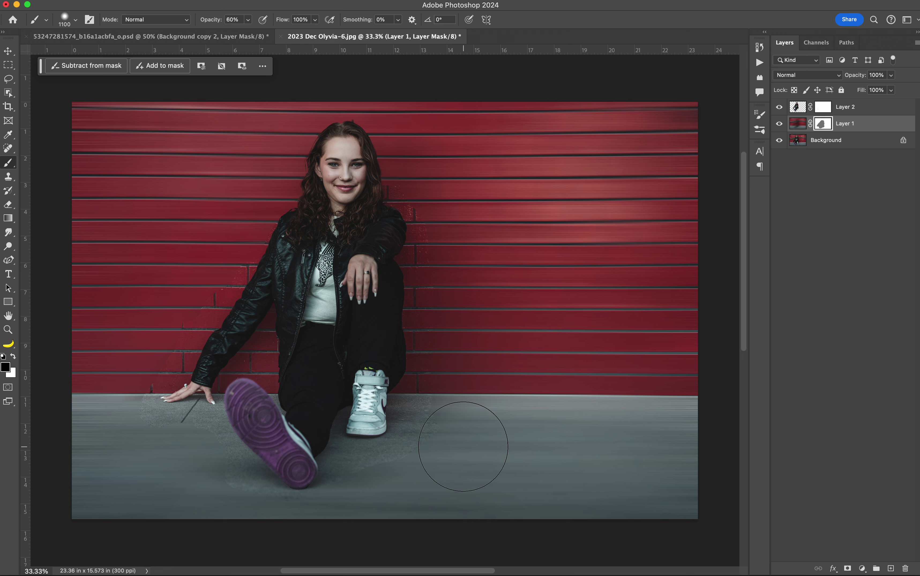
pyautogui.press('[')
pyautogui.press('[')
pyautogui.press('3')
pyautogui.press('4')
pyautogui.moveTo(263, 479)
pyautogui.mouseDown()
pyautogui.moveTo(150, 406)
pyautogui.moveTo(174, 382)
pyautogui.moveTo(157, 372)
pyautogui.moveTo(168, 333)
pyautogui.mouseUp()
pyautogui.moveTo(148, 411)
pyautogui.mouseDown()
pyautogui.moveTo(235, 478)
pyautogui.moveTo(266, 480)
pyautogui.moveTo(373, 475)
pyautogui.moveTo(319, 480)
pyautogui.moveTo(426, 439)
pyautogui.moveTo(435, 335)
pyautogui.moveTo(403, 219)
pyautogui.moveTo(419, 234)
pyautogui.moveTo(317, 410)
pyautogui.mouseUp()
pyautogui.moveTo(201, 466)
pyautogui.mouseDown()
pyautogui.moveTo(160, 461)
pyautogui.moveTo(185, 429)
pyautogui.mouseUp()
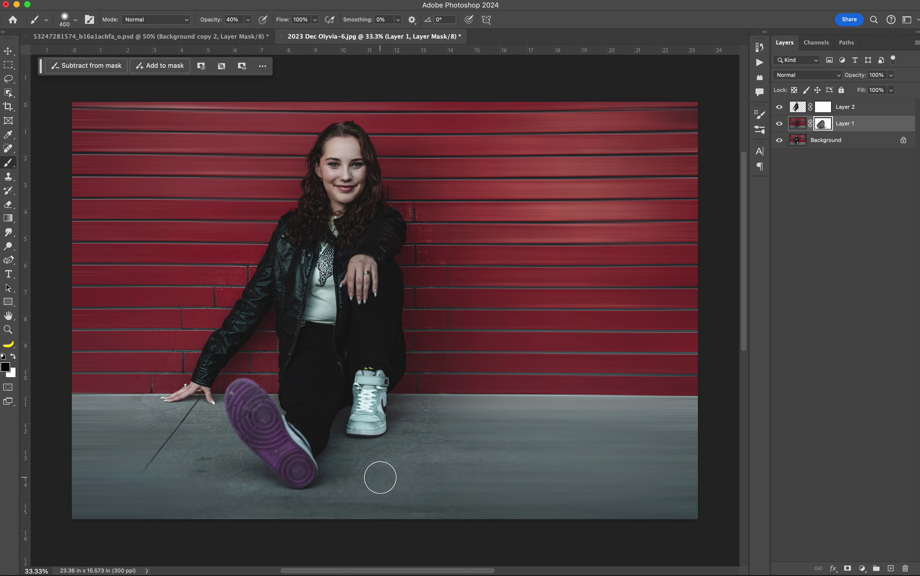
# Zoom in around the girl's hand and make Layer 2 the working layer
pyautogui.press('z')
pyautogui.moveTo(192, 414)
pyautogui.mouseDown()
pyautogui.moveTo(230, 421)
pyautogui.moveTo(208, 394)
pyautogui.mouseUp()
pyautogui.press('b')
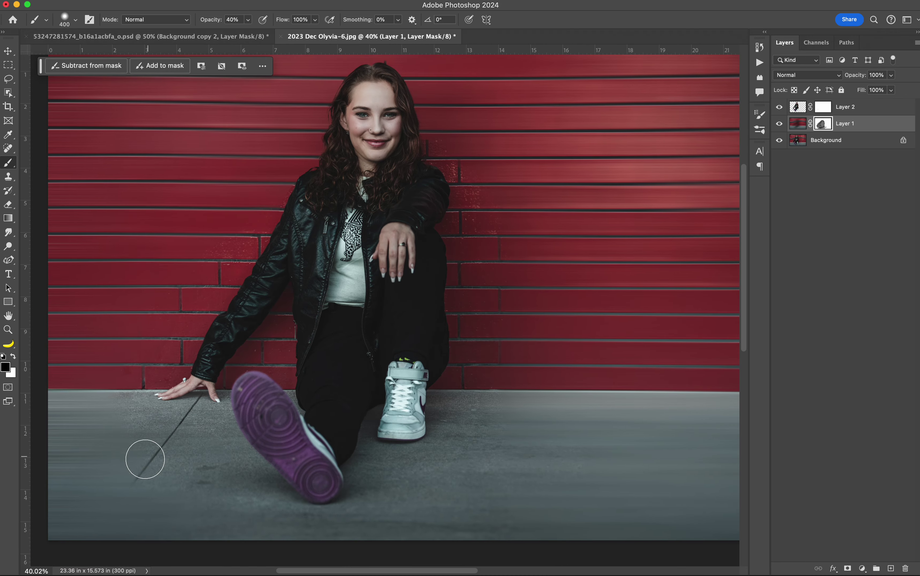
pyautogui.press('l')
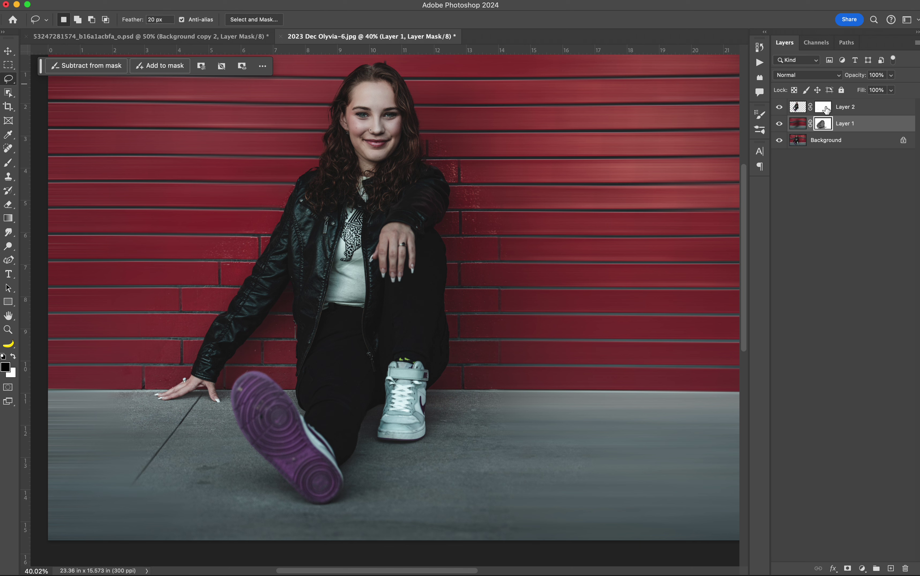
pyautogui.click(867, 108)
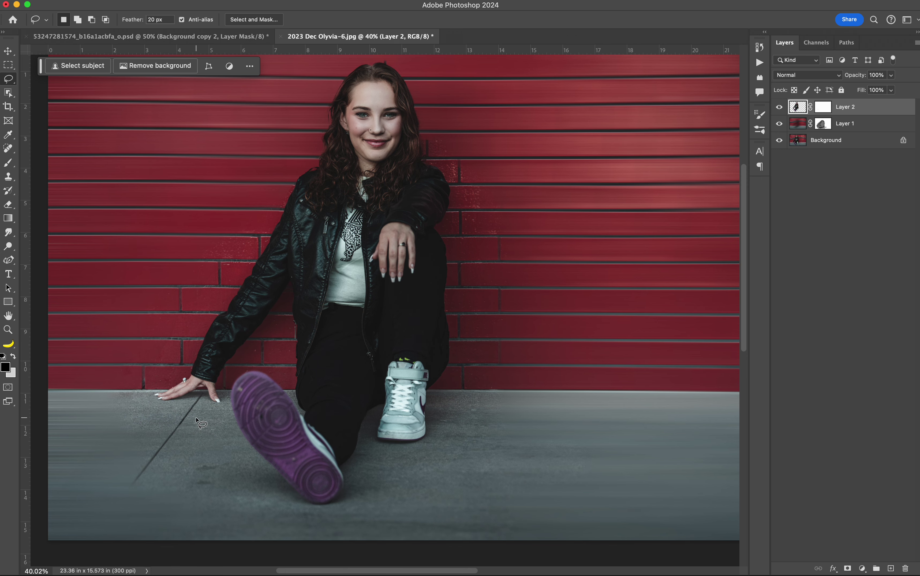
# Zoom in on the top of the hair and briefly compare Layer 2 at 0% opacity
pyautogui.scroll(-2, 196, 420)
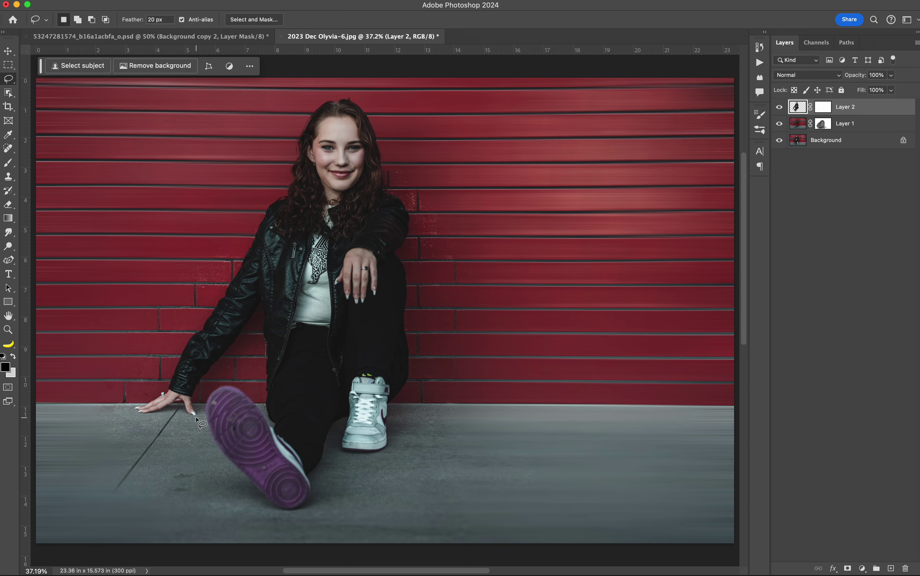
pyautogui.press('z')
pyautogui.moveTo(348, 96)
pyautogui.mouseDown()
pyautogui.moveTo(426, 156)
pyautogui.moveTo(456, 193)
pyautogui.mouseUp()
pyautogui.press('l')
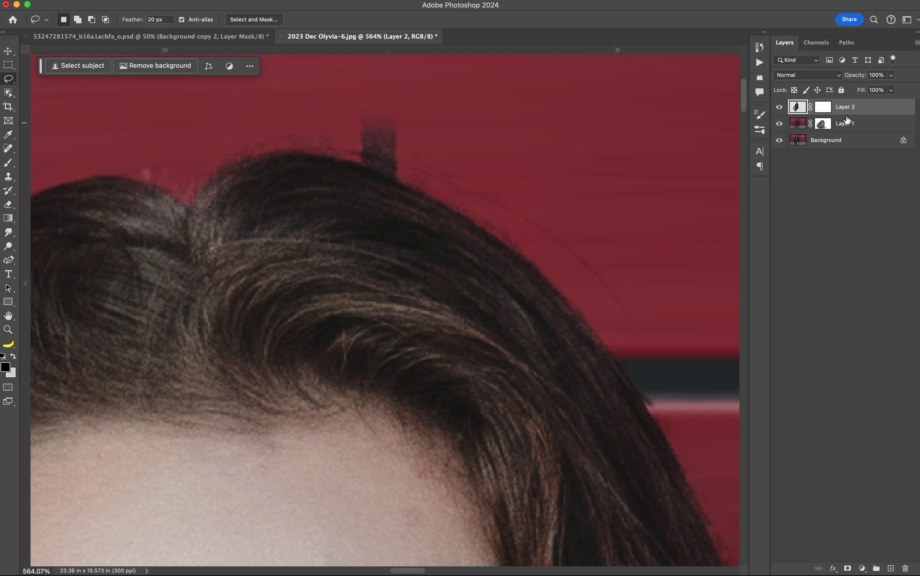
pyautogui.click(823, 107)
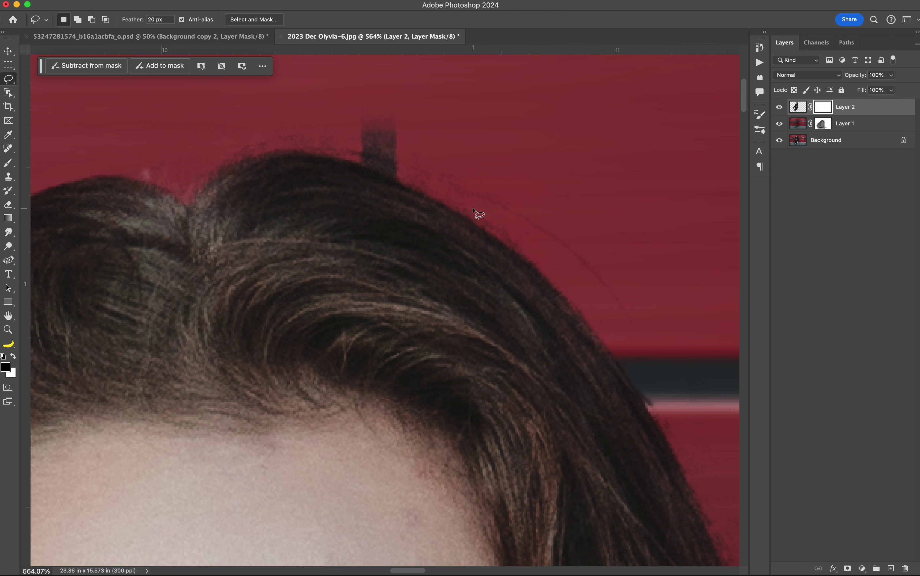
pyautogui.press('0')
pyautogui.press('0')
pyautogui.press('super+z')
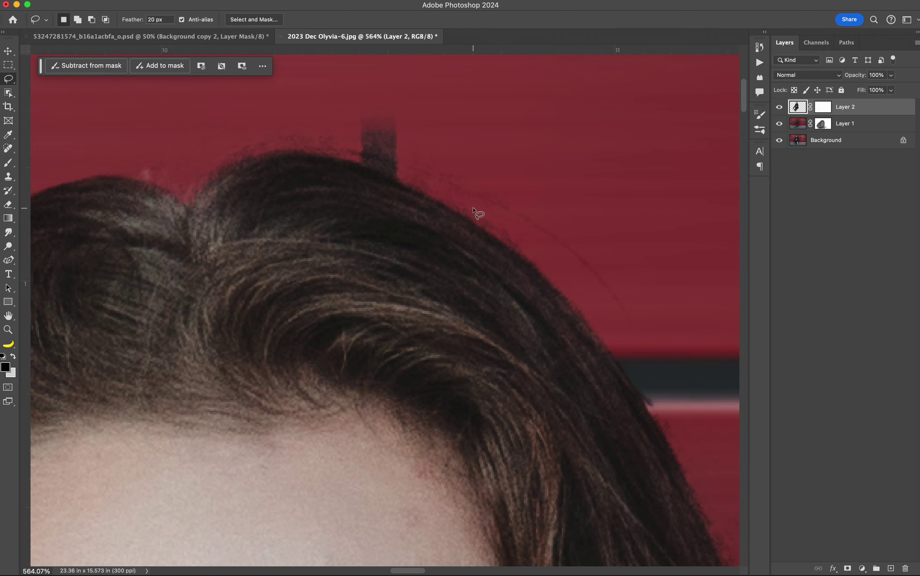
# With a 25 px brush on Layer 2's mask, paint out the dark patch above the hair
pyautogui.press('b')
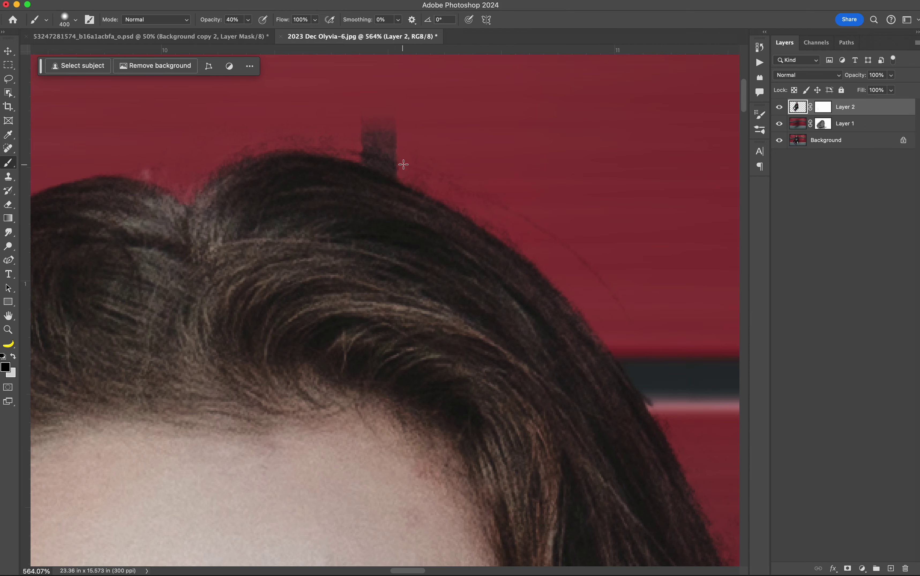
pyautogui.press('[')
pyautogui.press('[')
pyautogui.press('[')
pyautogui.press('[')
pyautogui.press('[')
pyautogui.press('[')
pyautogui.press('[')
pyautogui.press('[')
pyautogui.press('[')
pyautogui.press('[')
pyautogui.press('[')
pyautogui.press('[')
pyautogui.press('[')
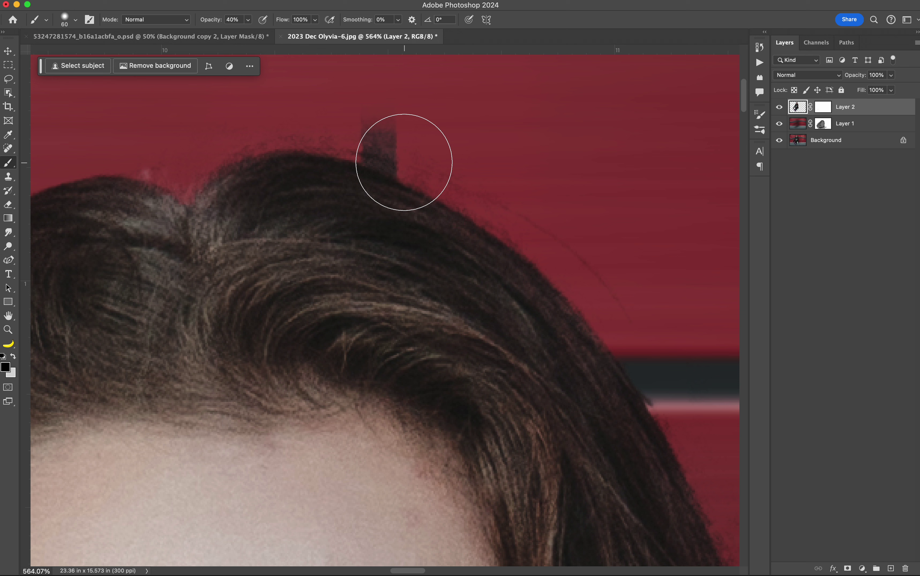
pyautogui.press('[')
pyautogui.press('[')
pyautogui.press('[')
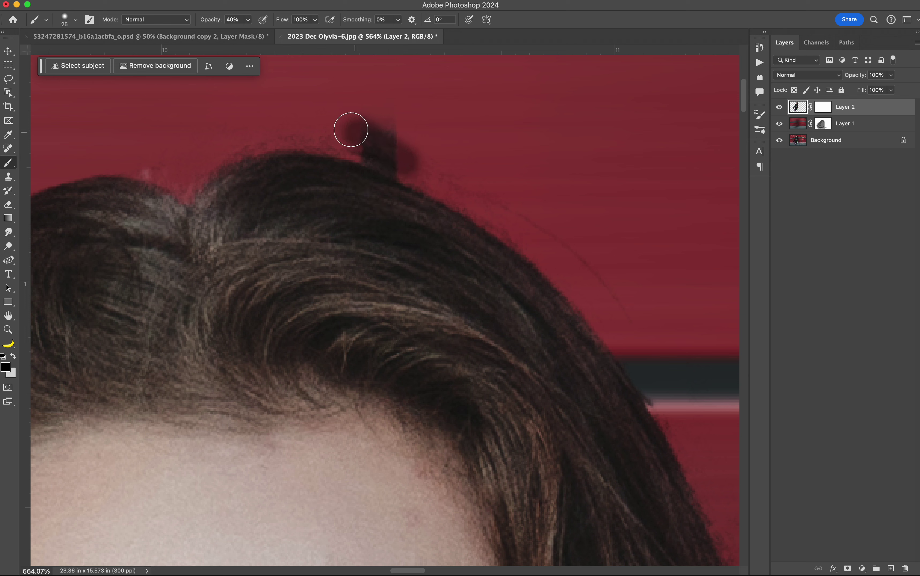
pyautogui.click(823, 109)
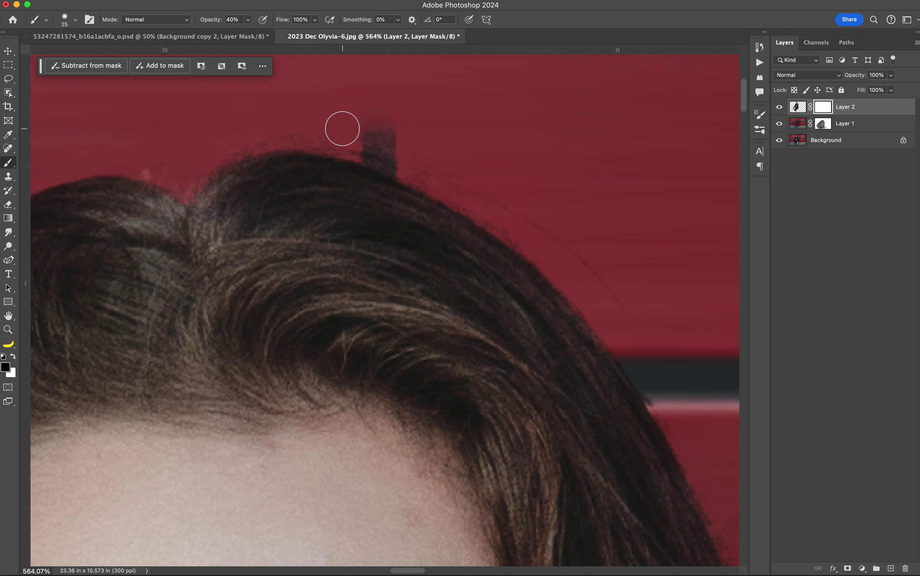
pyautogui.moveTo(357, 112)
pyautogui.mouseDown()
pyautogui.moveTo(338, 124)
pyautogui.moveTo(408, 153)
pyautogui.moveTo(371, 127)
pyautogui.moveTo(388, 139)
pyautogui.moveTo(362, 104)
pyautogui.moveTo(361, 118)
pyautogui.moveTo(399, 153)
pyautogui.moveTo(370, 140)
pyautogui.mouseUp()
pyautogui.press('super+0')
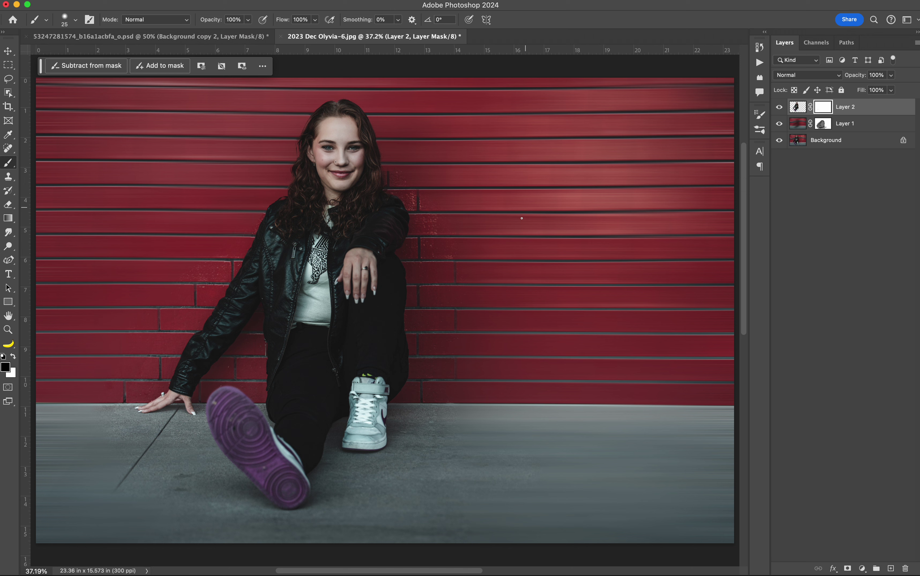